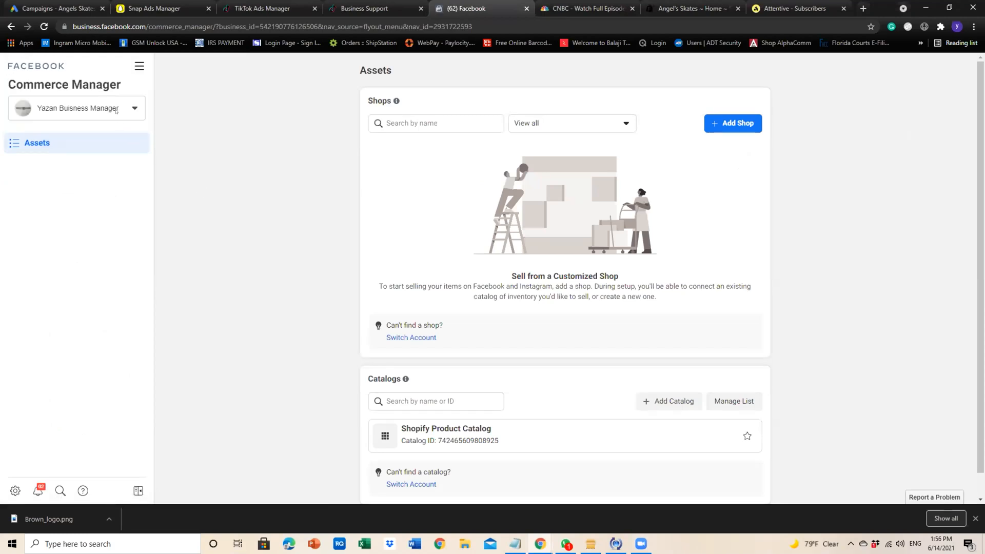
- Switch Commerce Manager to the Angels Skates business account and open the overview of its Angel's Skates shop
{"action": "left_click", "coordinate": [116, 109]}
{"action": "left_click", "coordinate": [144, 118]}
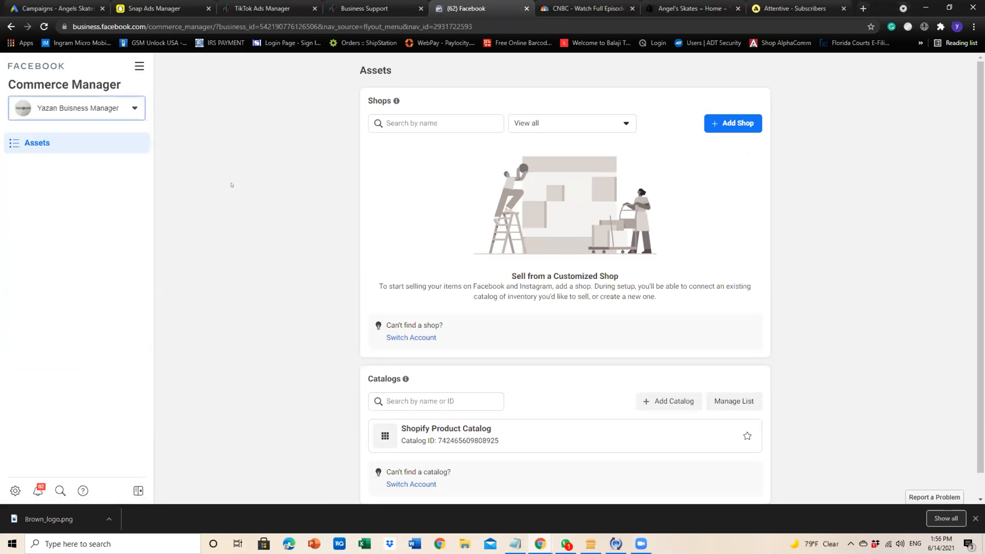
{"action": "left_click", "coordinate": [107, 109]}
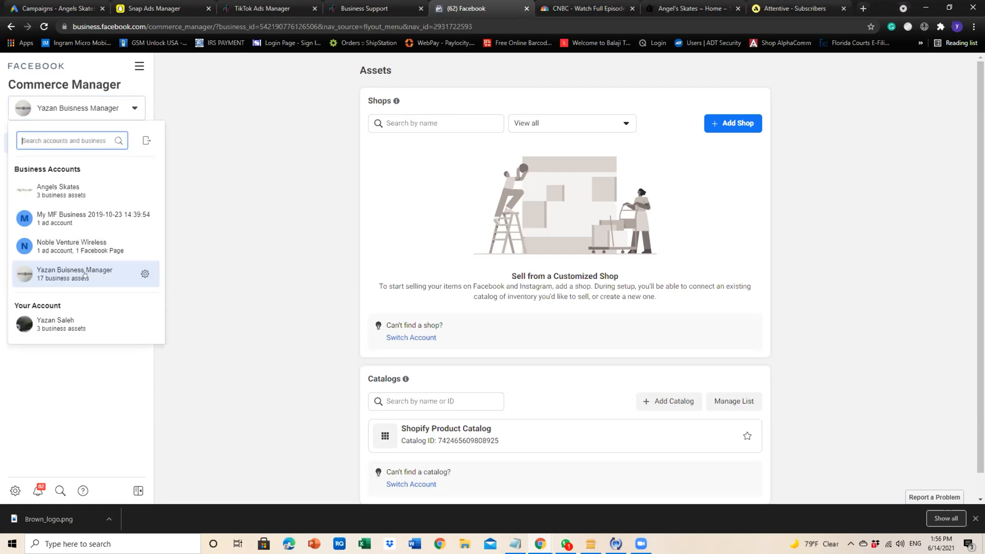
{"action": "left_click", "coordinate": [54, 193]}
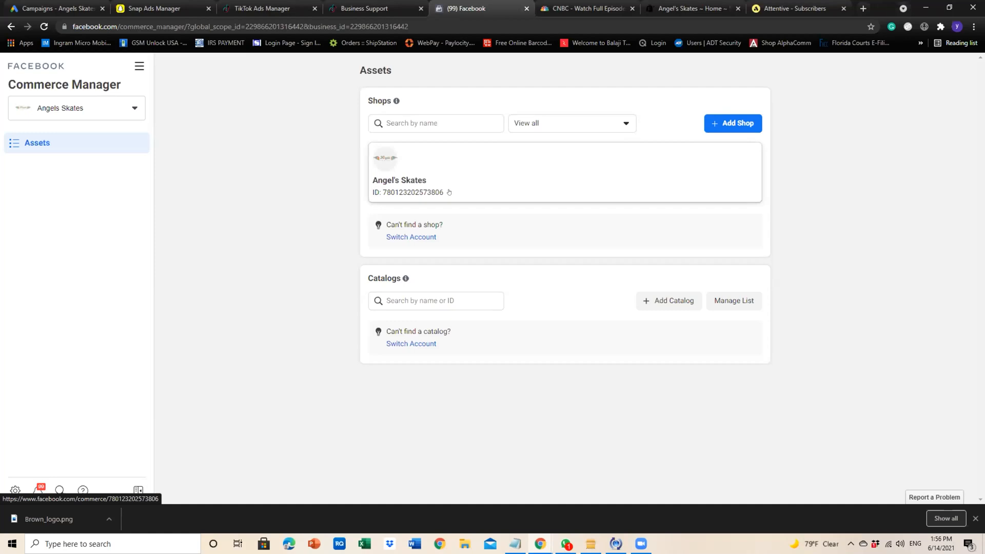
{"action": "left_click", "coordinate": [449, 192]}
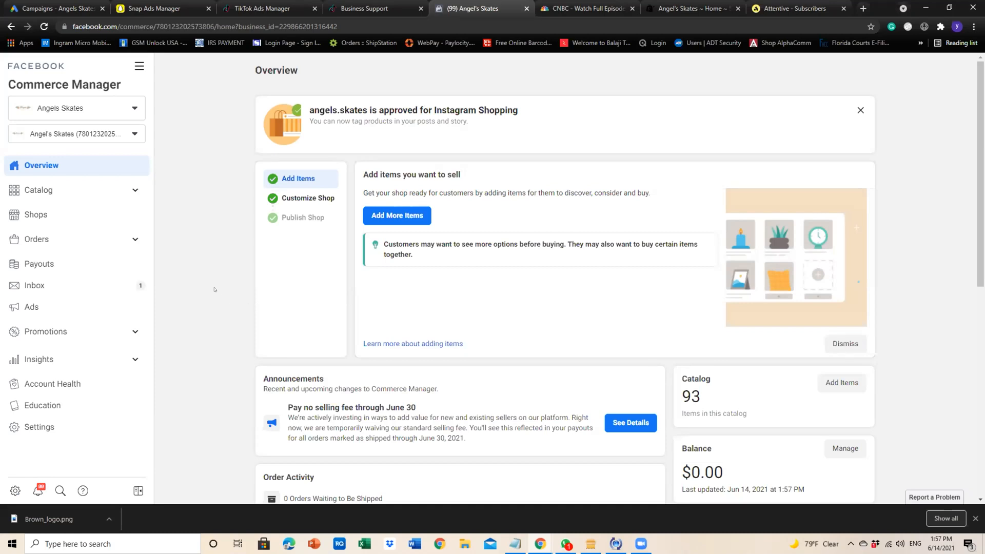
{"action": "scroll", "coordinate": [208, 290], "scroll_direction": "down", "scroll_amount": 6}
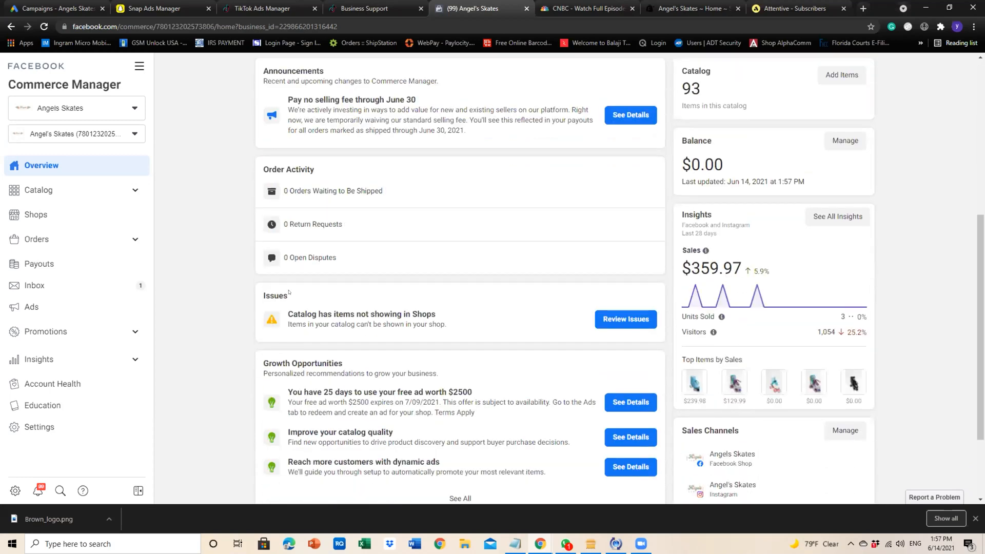
{"action": "scroll", "coordinate": [288, 292], "scroll_direction": "down", "scroll_amount": 1}
{"action": "scroll", "coordinate": [287, 291], "scroll_direction": "down", "scroll_amount": 1}
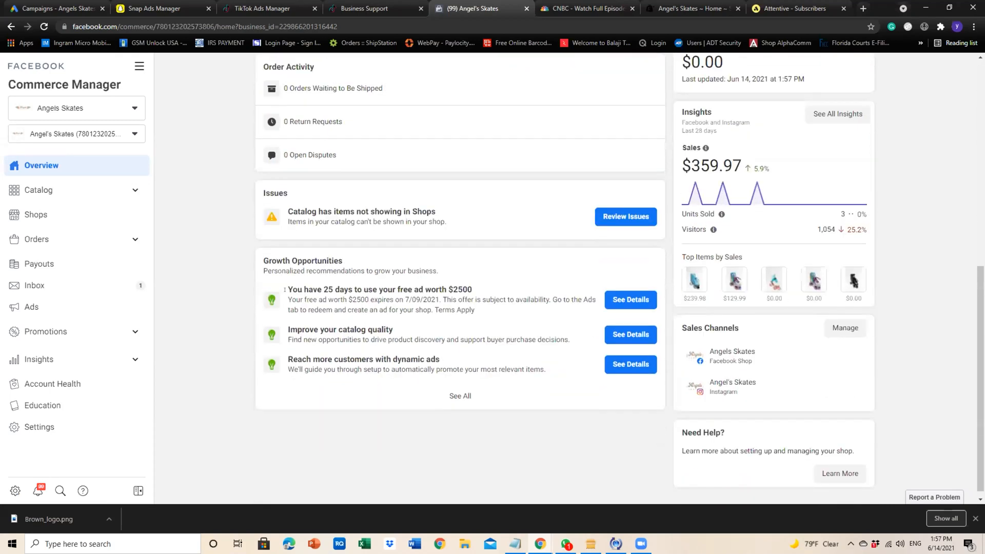
{"action": "scroll", "coordinate": [285, 290], "scroll_direction": "down", "scroll_amount": 1}
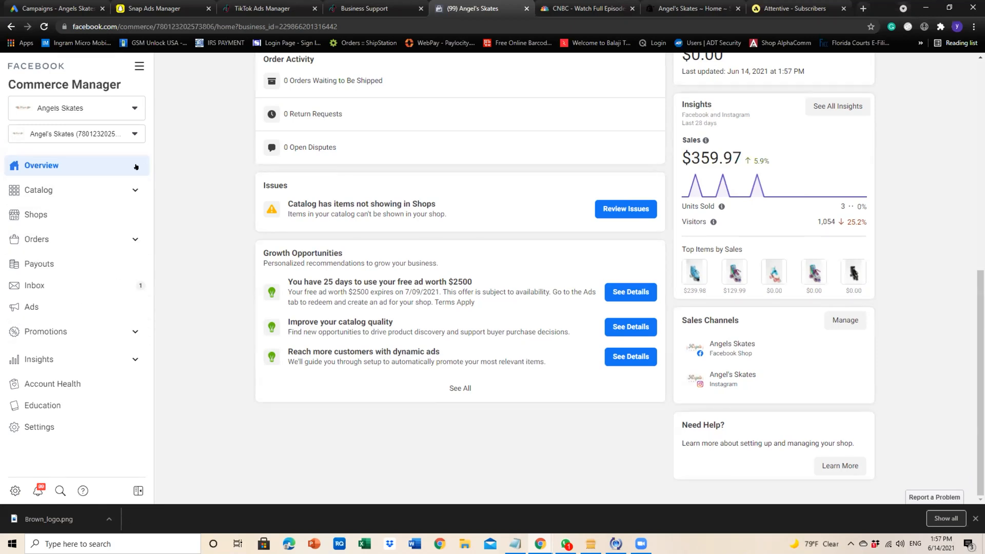
- Open the same shop overview address in a second browser tab placed directly after the original one
{"action": "left_click", "coordinate": [456, 21]}
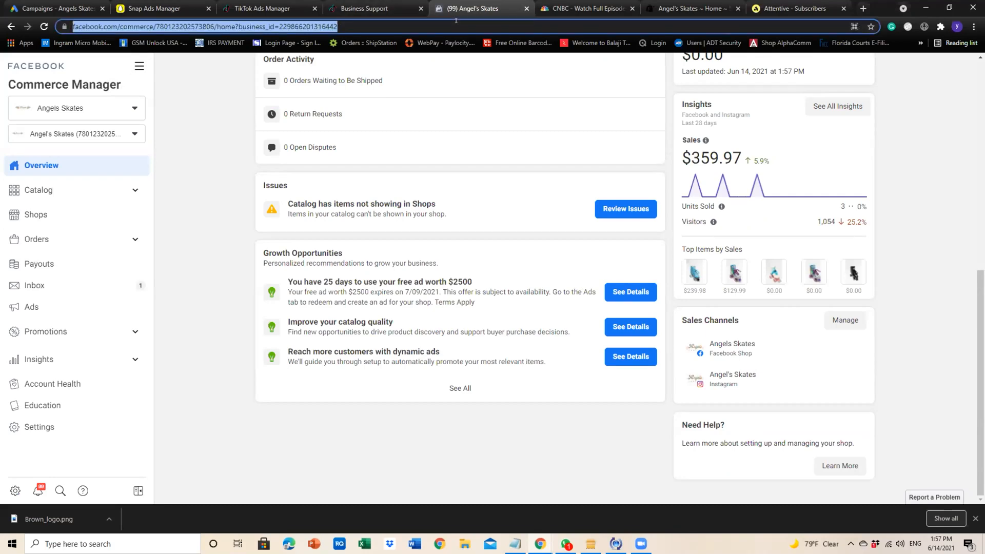
{"action": "left_click", "coordinate": [863, 8]}
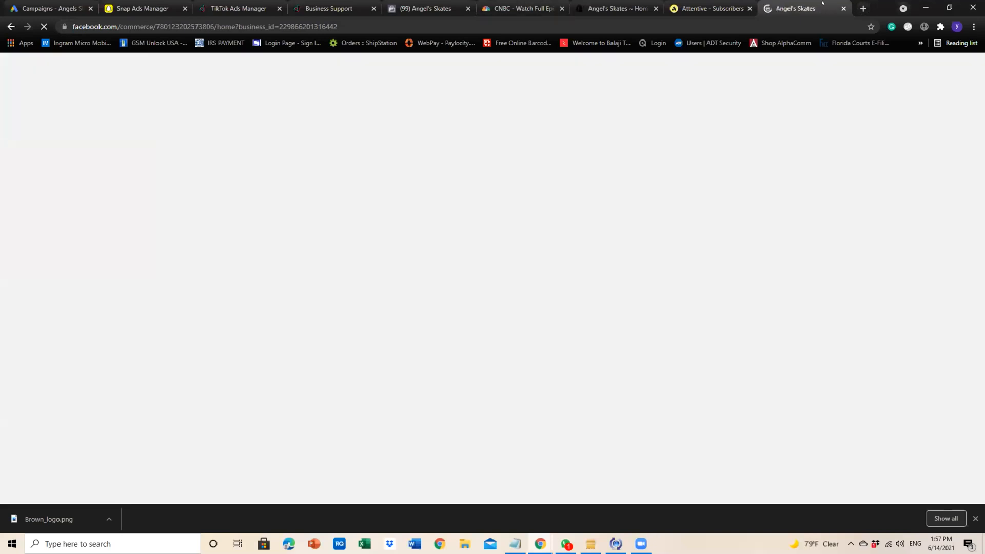
{"action": "left_click_drag", "start_coordinate": [820, 3], "coordinate": [510, 3]}
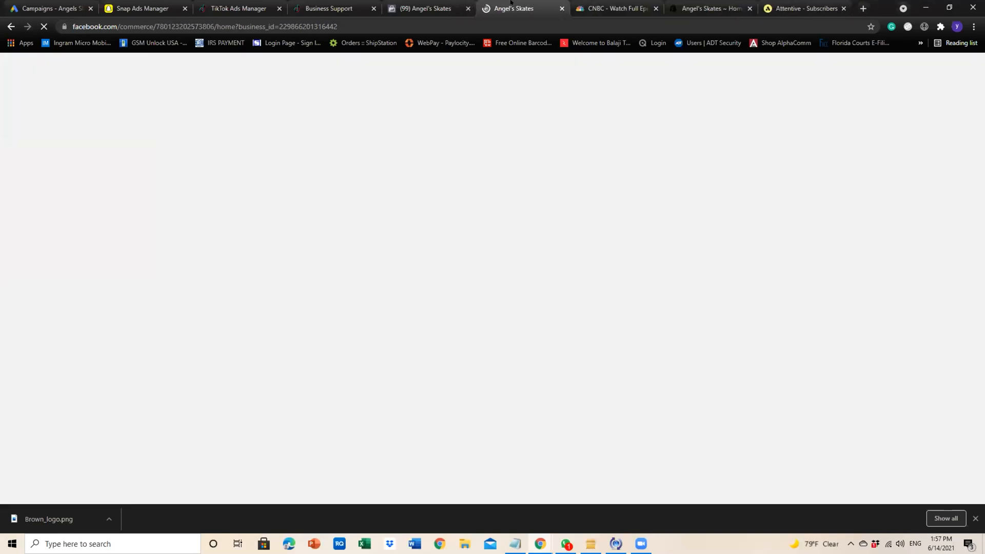
{"action": "left_click", "coordinate": [446, 4]}
{"action": "left_click", "coordinate": [489, 3]}
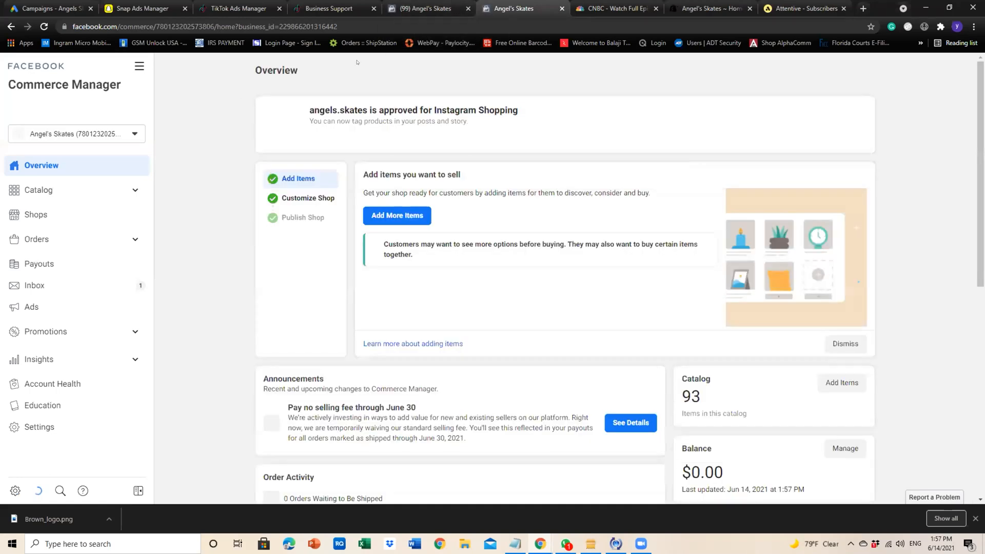
- Go to Ads Manager from the second tab and switch to the Angels Skates ad account
{"action": "left_click", "coordinate": [137, 68]}
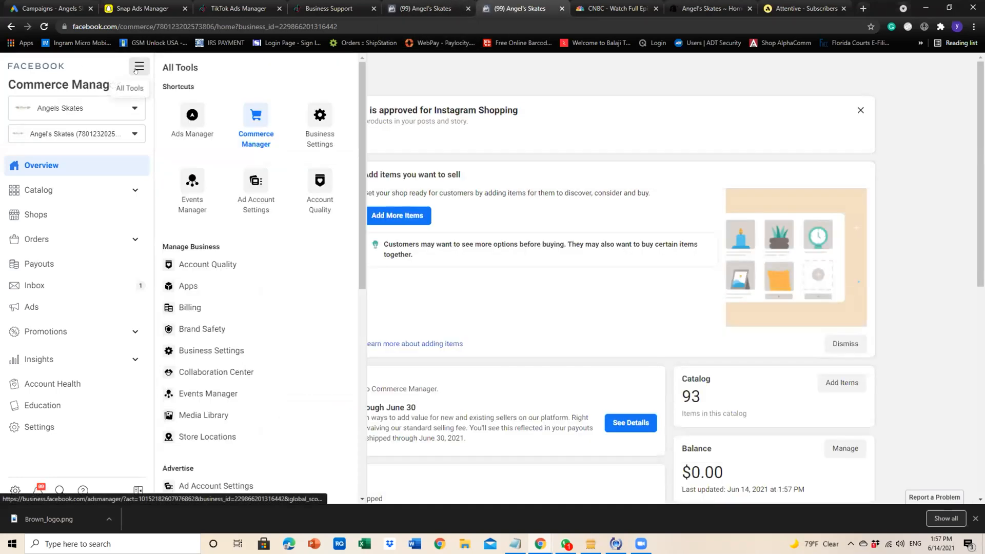
{"action": "left_click", "coordinate": [192, 112]}
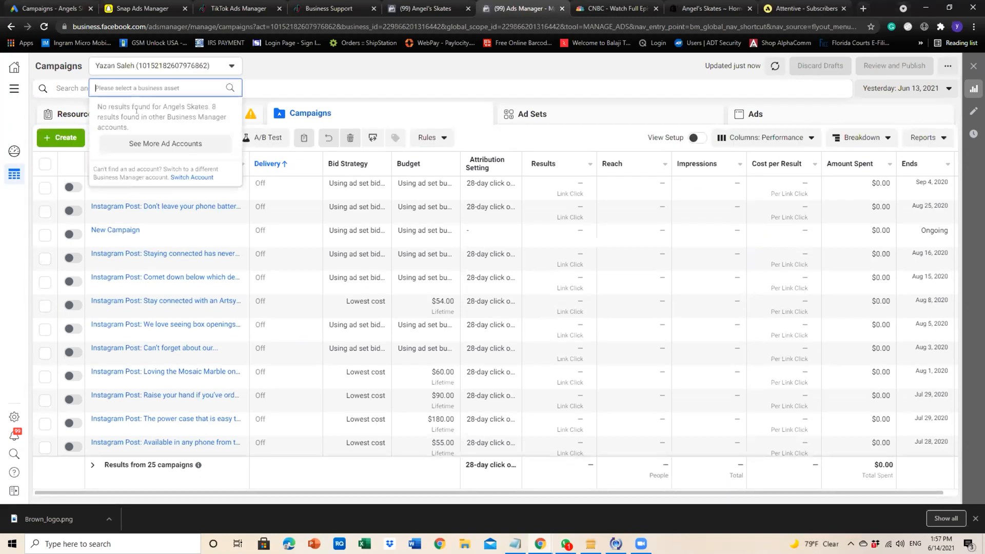
{"action": "left_click", "coordinate": [154, 144]}
{"action": "scroll", "coordinate": [151, 193], "scroll_direction": "down", "scroll_amount": 2}
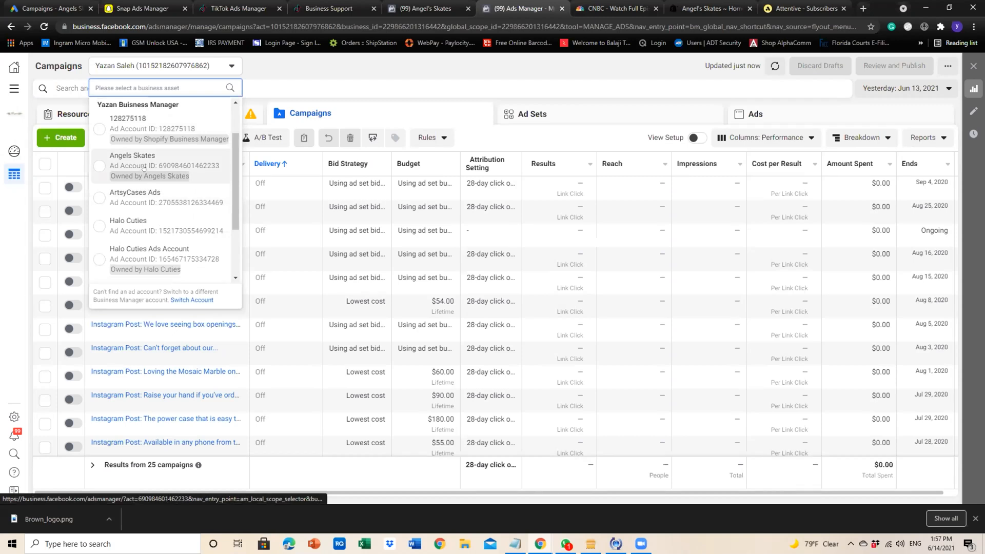
{"action": "left_click", "coordinate": [145, 167]}
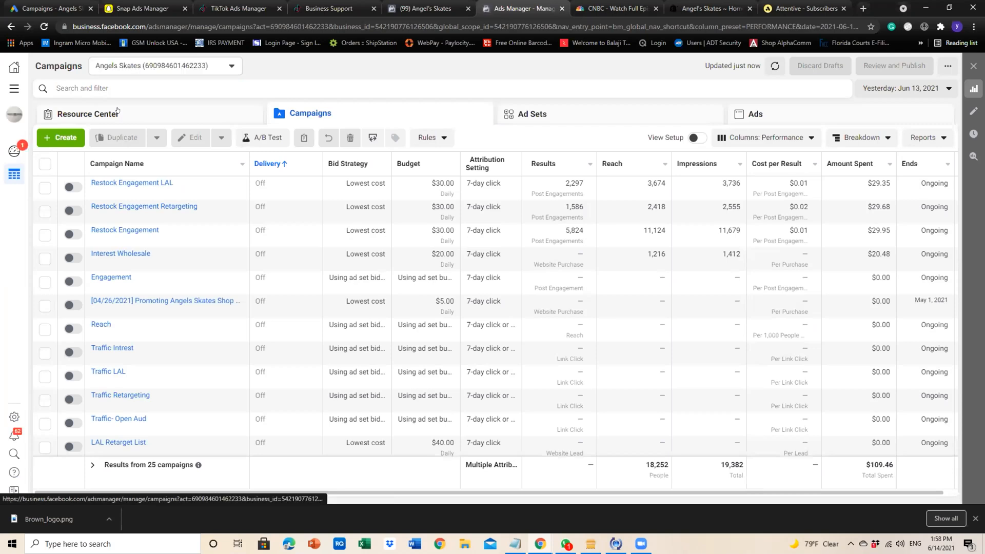
{"action": "left_click", "coordinate": [152, 68]}
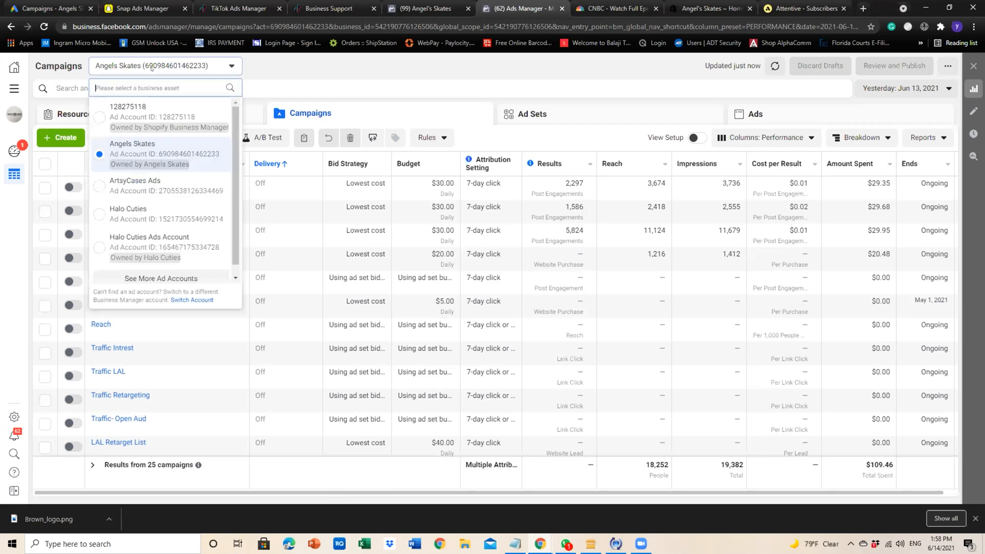
{"action": "left_click", "coordinate": [152, 69]}
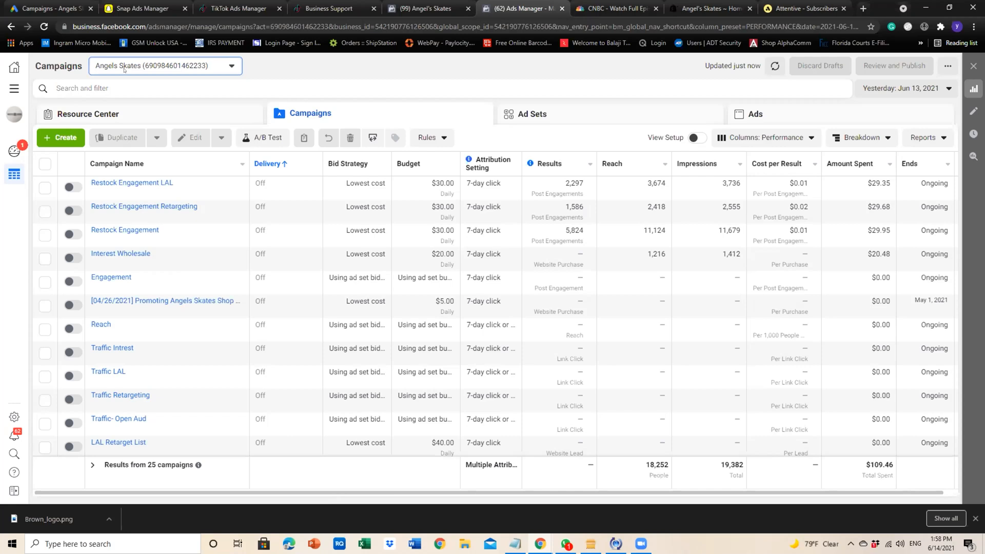
{"action": "left_click", "coordinate": [426, 9]}
{"action": "left_click", "coordinate": [505, 2]}
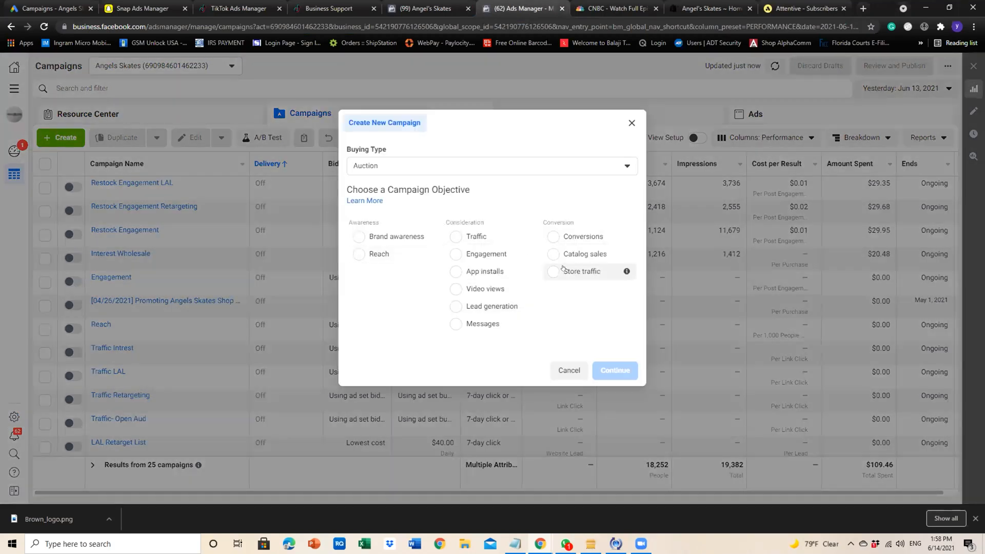
- Create a new auction campaign with the Conversions objective and continue to its ad set settings
{"action": "left_click", "coordinate": [623, 236]}
{"action": "left_click", "coordinate": [612, 448]}
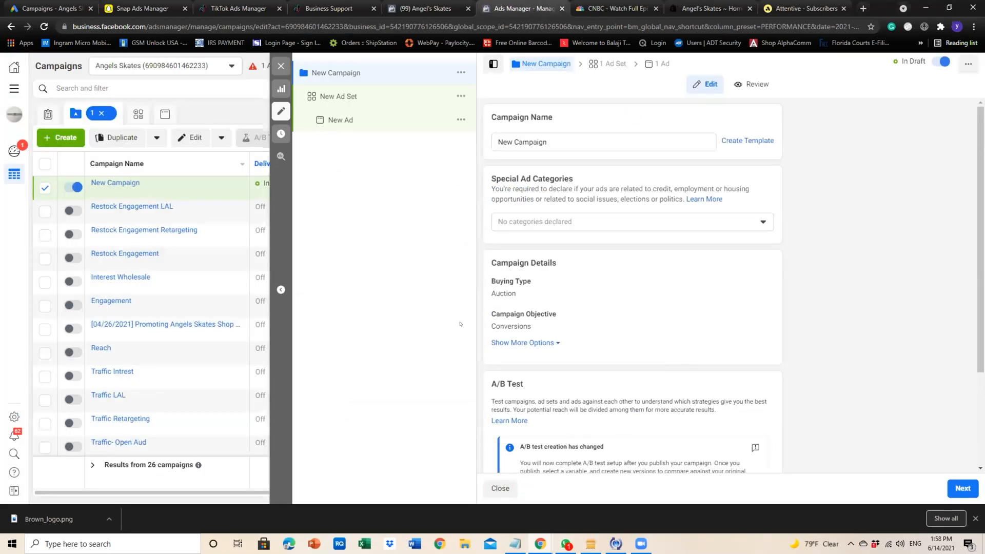
{"action": "scroll", "coordinate": [571, 243], "scroll_direction": "down", "scroll_amount": 1}
{"action": "scroll", "coordinate": [571, 242], "scroll_direction": "up", "scroll_amount": 1}
{"action": "scroll", "coordinate": [561, 143], "scroll_direction": "down", "scroll_amount": 3}
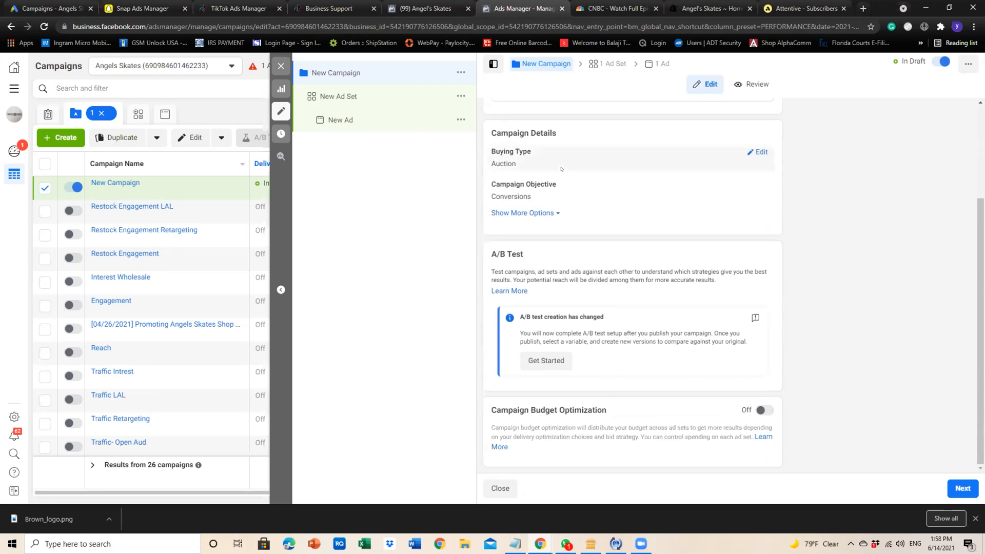
{"action": "left_click", "coordinate": [962, 488]}
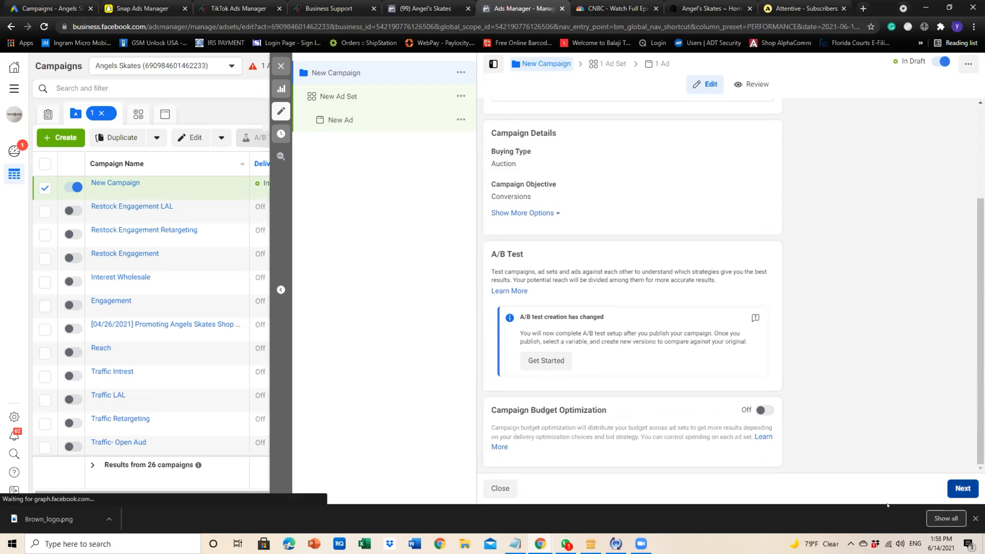
- Look through the new ad set's settings and choose Angels Skates LLC Pixel as its conversion pixel
{"action": "scroll", "coordinate": [595, 322], "scroll_direction": "down", "scroll_amount": 5}
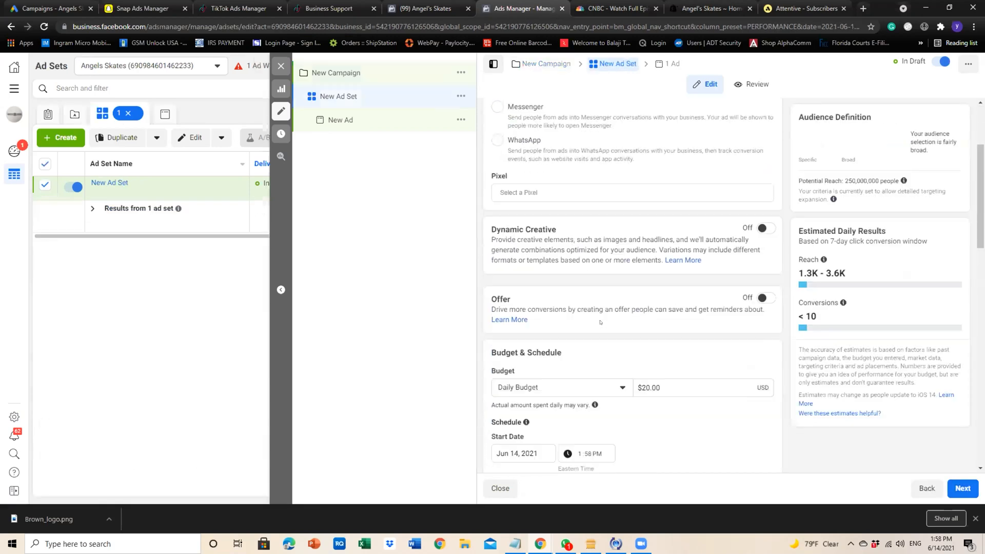
{"action": "scroll", "coordinate": [601, 323], "scroll_direction": "down", "scroll_amount": 7}
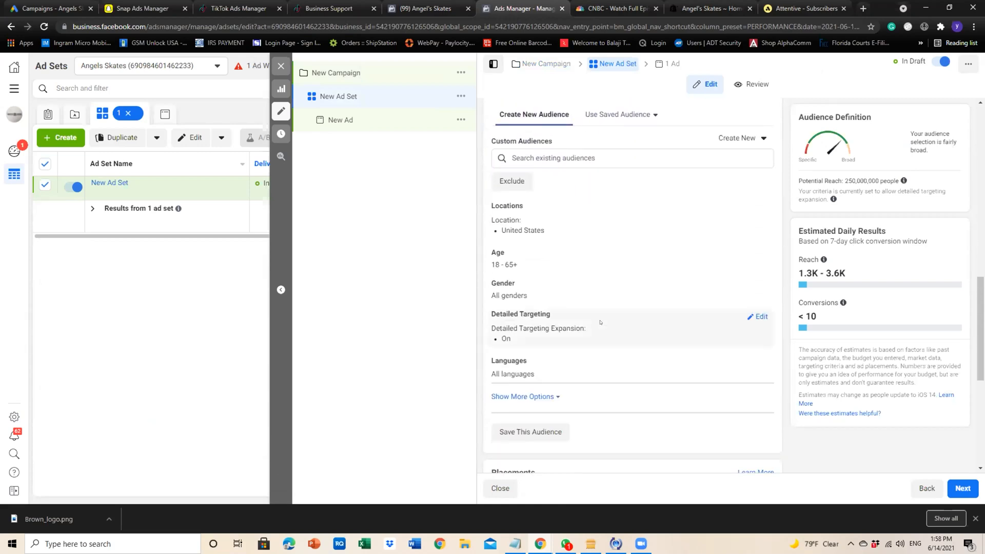
{"action": "scroll", "coordinate": [600, 322], "scroll_direction": "down", "scroll_amount": 5}
{"action": "scroll", "coordinate": [600, 322], "scroll_direction": "up", "scroll_amount": 11}
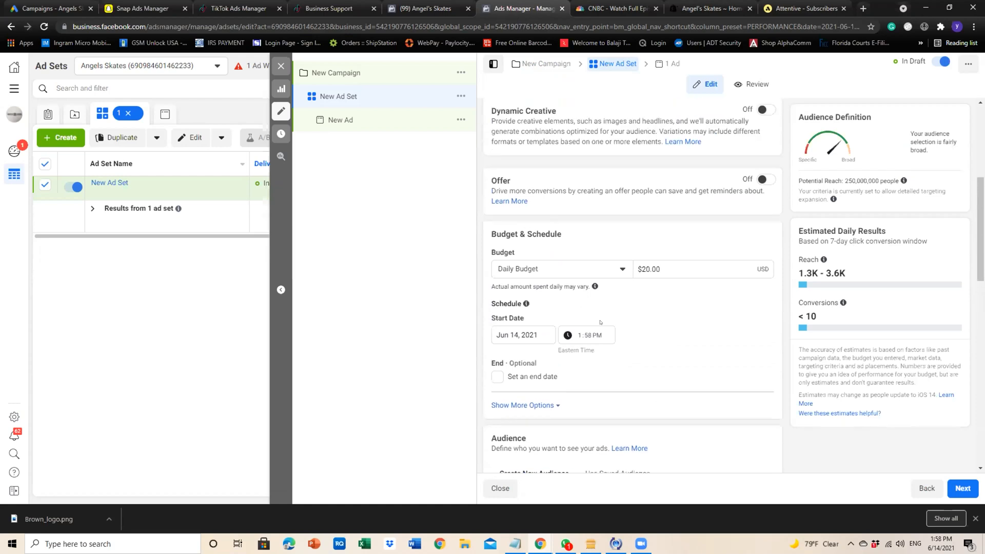
{"action": "scroll", "coordinate": [601, 323], "scroll_direction": "up", "scroll_amount": 5}
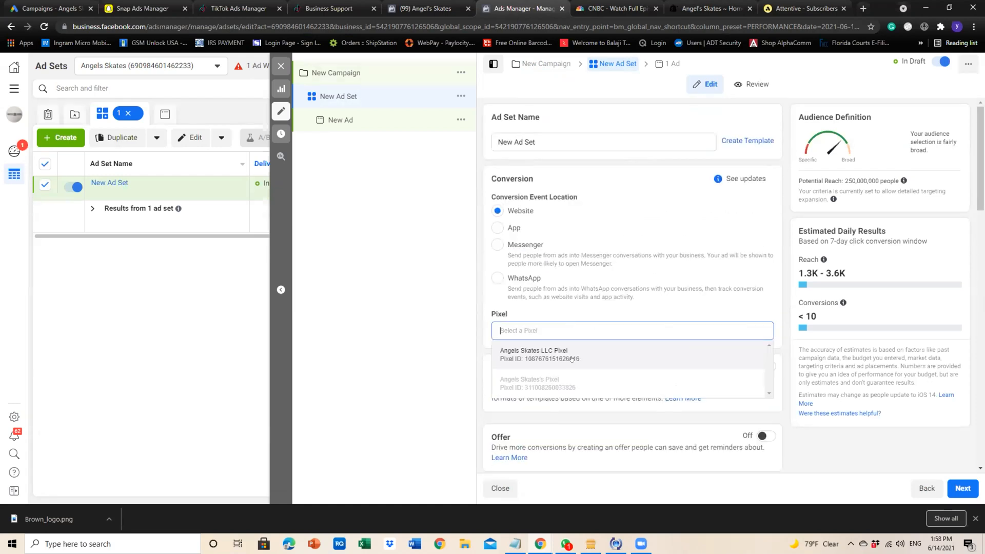
{"action": "scroll", "coordinate": [586, 359], "scroll_direction": "down", "scroll_amount": 1}
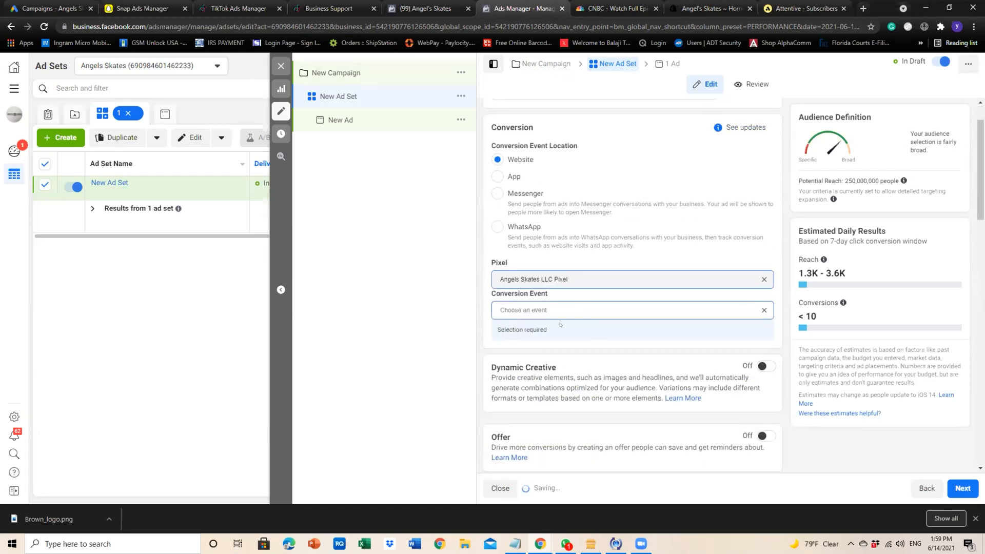
- Review the conversion events available for the selected pixel without choosing one
{"action": "left_click", "coordinate": [554, 307]}
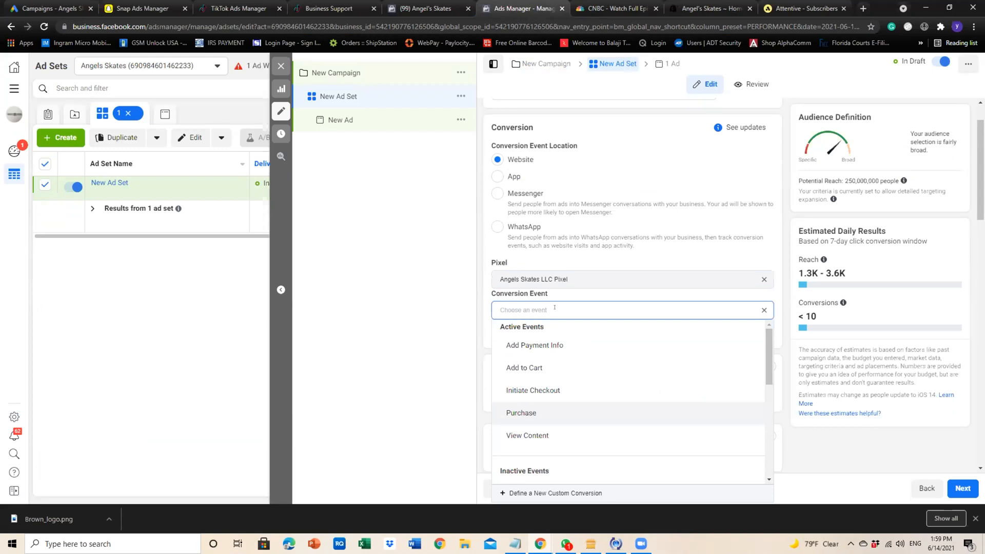
{"action": "scroll", "coordinate": [564, 390], "scroll_direction": "down", "scroll_amount": 4}
{"action": "scroll", "coordinate": [565, 407], "scroll_direction": "up", "scroll_amount": 4}
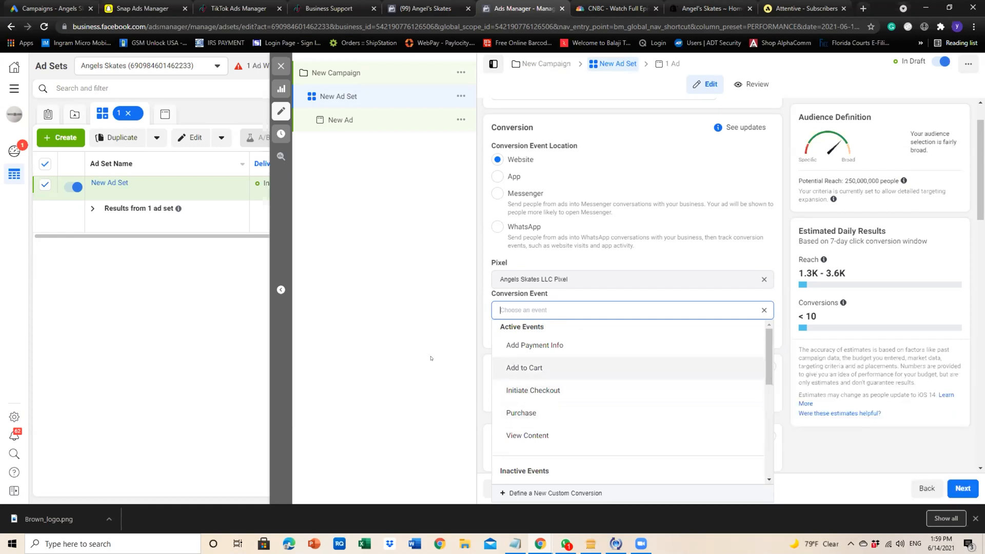
{"action": "left_click", "coordinate": [429, 281]}
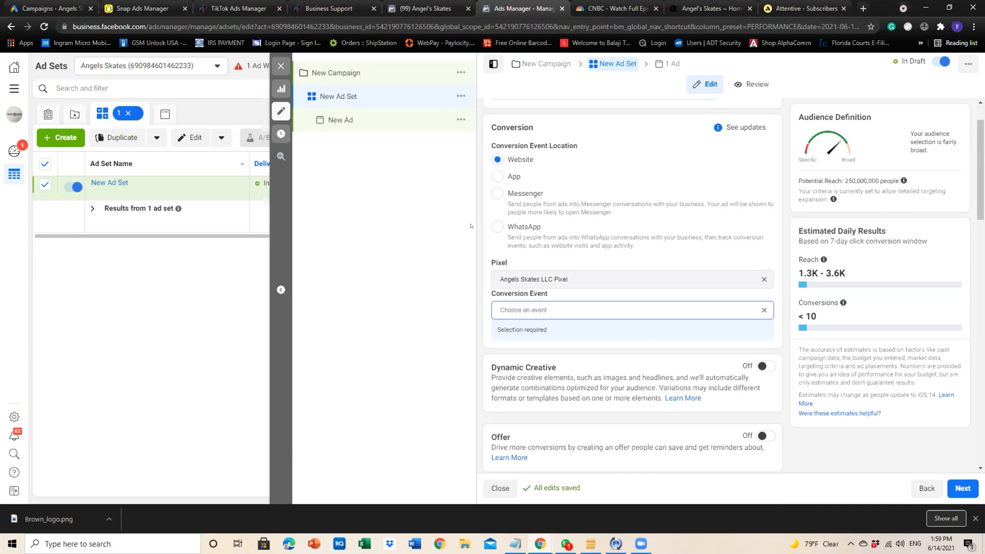
- Close the ad set editor and examine the full list of ad accounts in the business manager
{"action": "left_click", "coordinate": [281, 66]}
{"action": "left_click", "coordinate": [195, 69]}
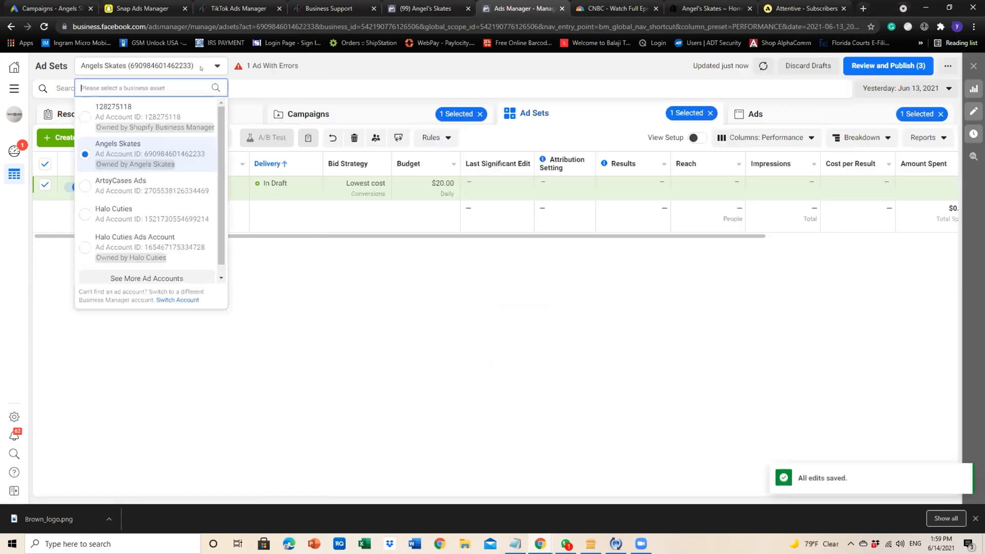
{"action": "left_click", "coordinate": [164, 276]}
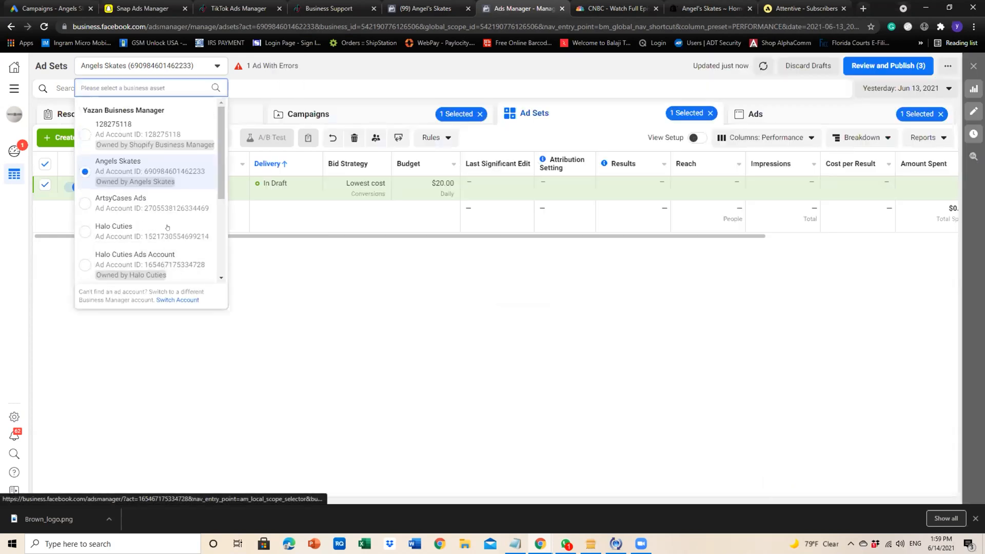
{"action": "scroll", "coordinate": [167, 227], "scroll_direction": "down", "scroll_amount": 3}
{"action": "scroll", "coordinate": [167, 239], "scroll_direction": "up", "scroll_amount": 1}
{"action": "scroll", "coordinate": [167, 240], "scroll_direction": "down", "scroll_amount": 1}
{"action": "scroll", "coordinate": [167, 239], "scroll_direction": "up", "scroll_amount": 3}
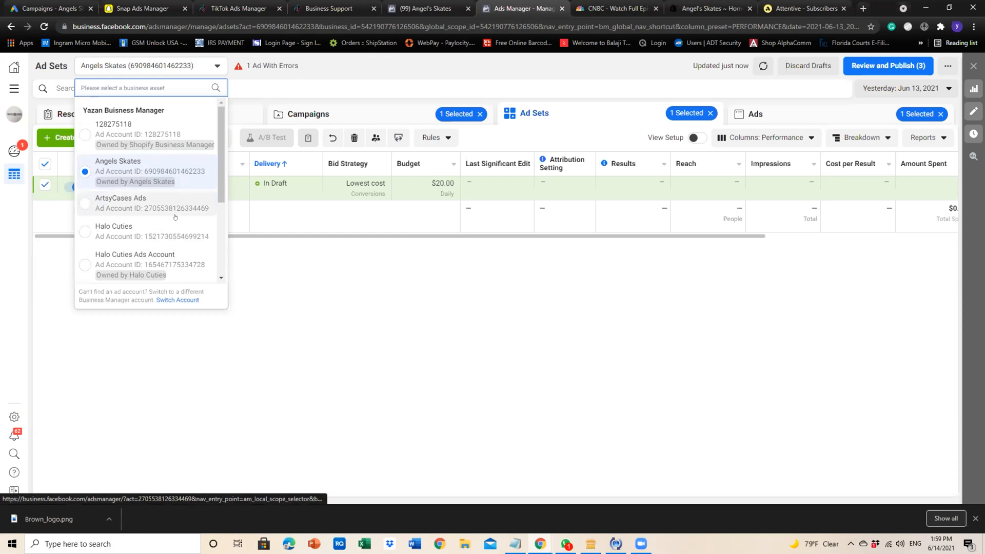
{"action": "scroll", "coordinate": [173, 232], "scroll_direction": "down", "scroll_amount": 2}
{"action": "scroll", "coordinate": [170, 216], "scroll_direction": "up", "scroll_amount": 3}
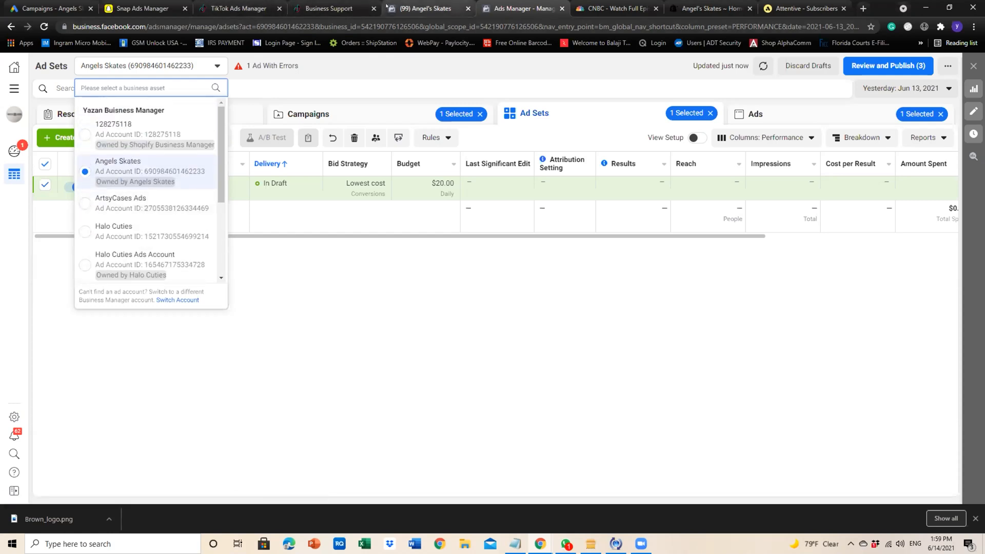
- Return to the Commerce Manager shop overview and show the business accounts with the assets they contain
{"action": "left_click", "coordinate": [426, 8]}
{"action": "left_click", "coordinate": [135, 109]}
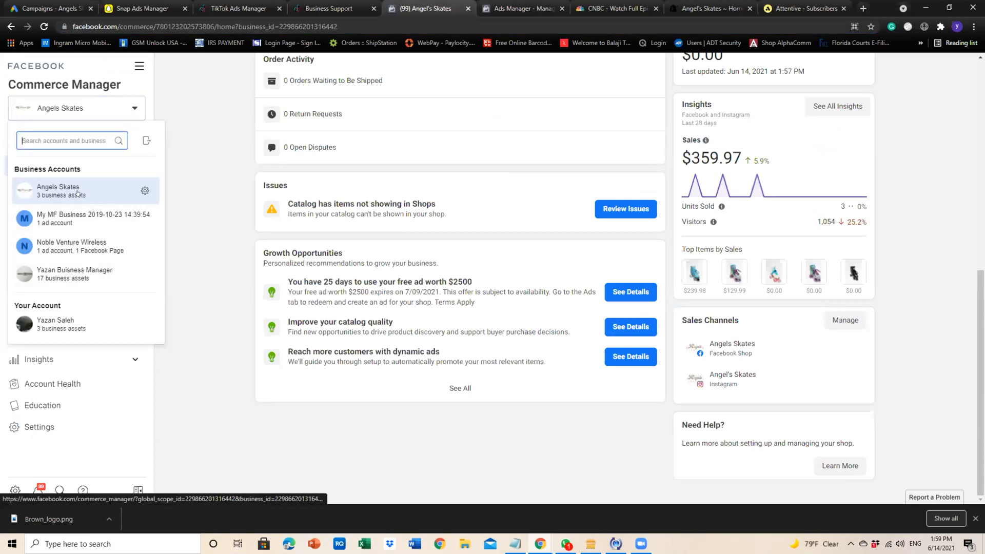
{"action": "mouse_move", "coordinate": [68, 276]}
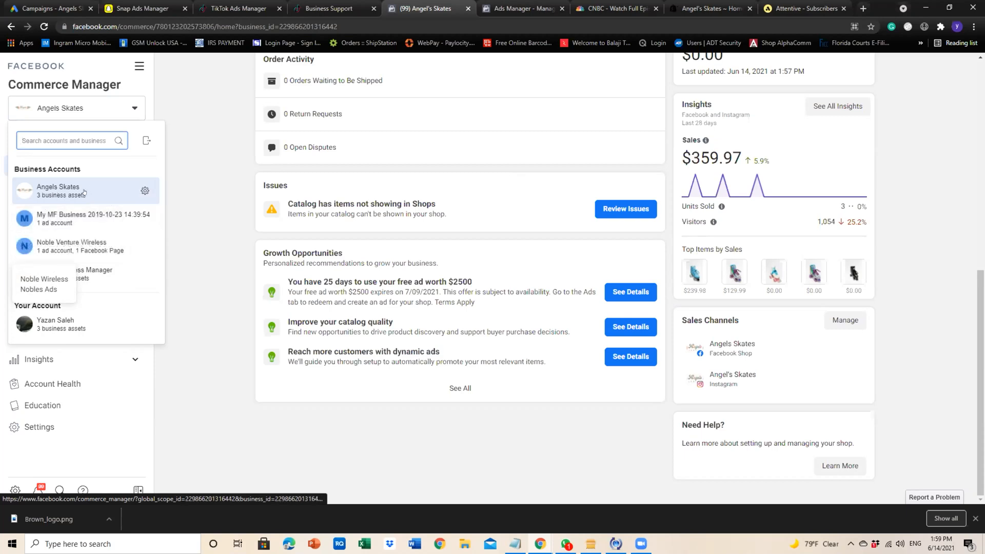
- Close the business account list and open Ads Manager for the Angels Skates business account
{"action": "left_click", "coordinate": [221, 241]}
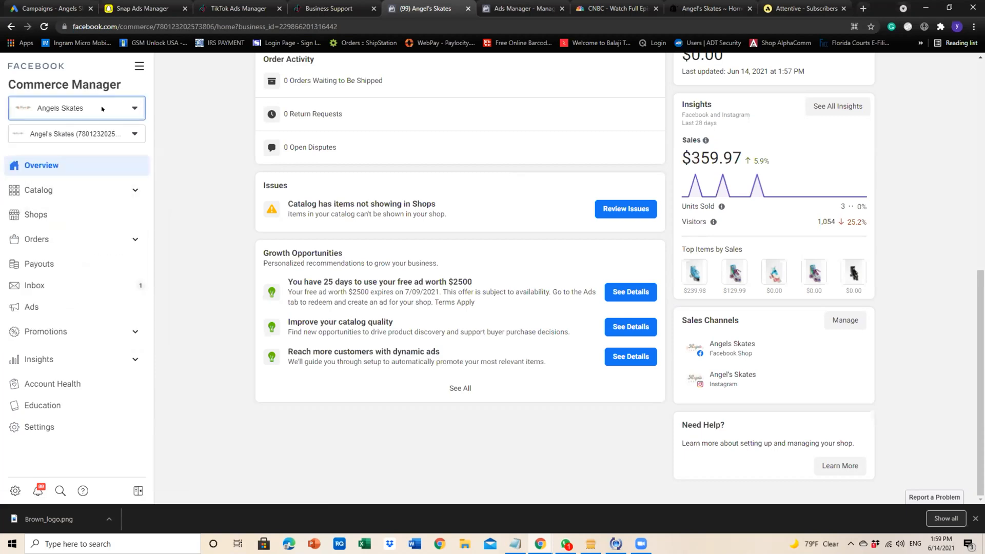
{"action": "left_click", "coordinate": [139, 65]}
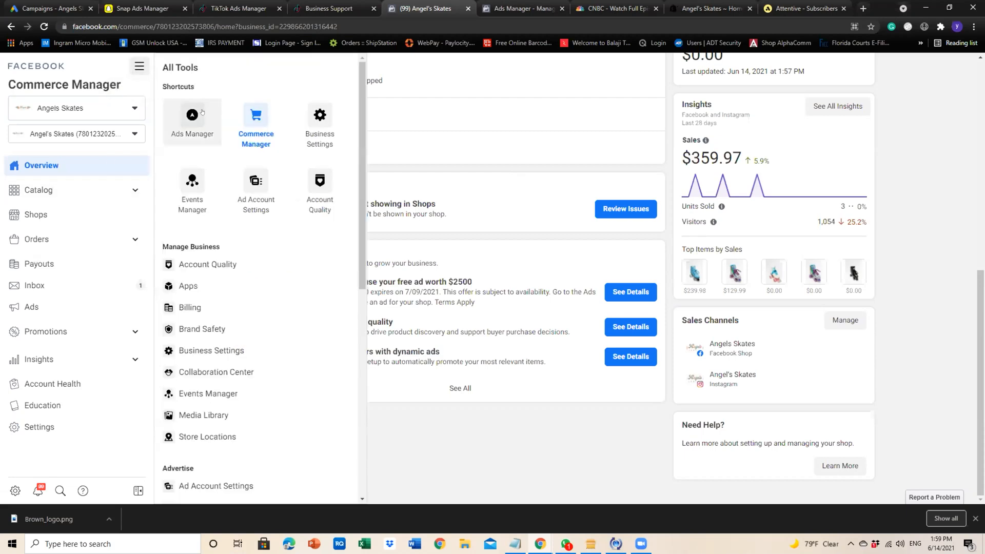
{"action": "left_click", "coordinate": [170, 146]}
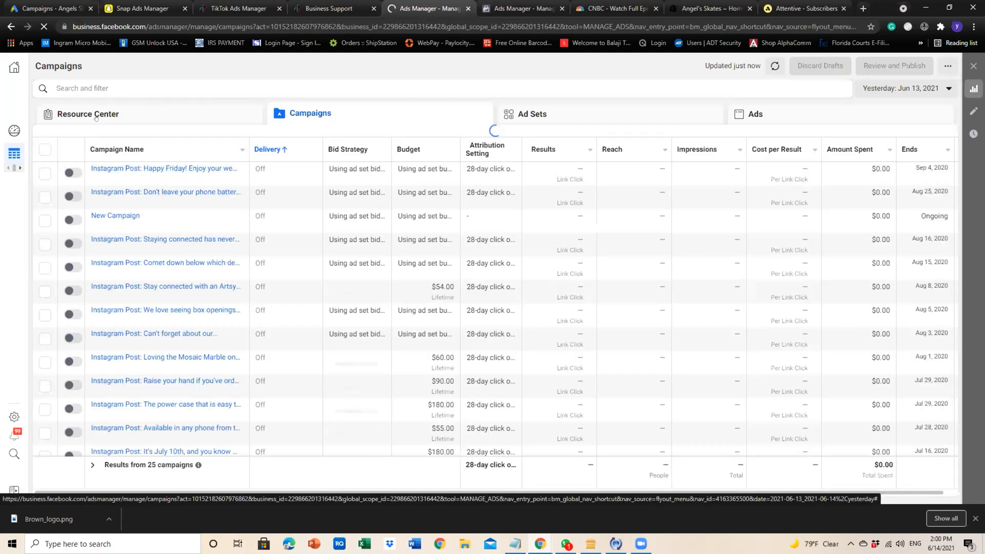
- Show the ad accounts belonging to the other business managers, examine the whole list and close it without switching
{"action": "left_click", "coordinate": [142, 68]}
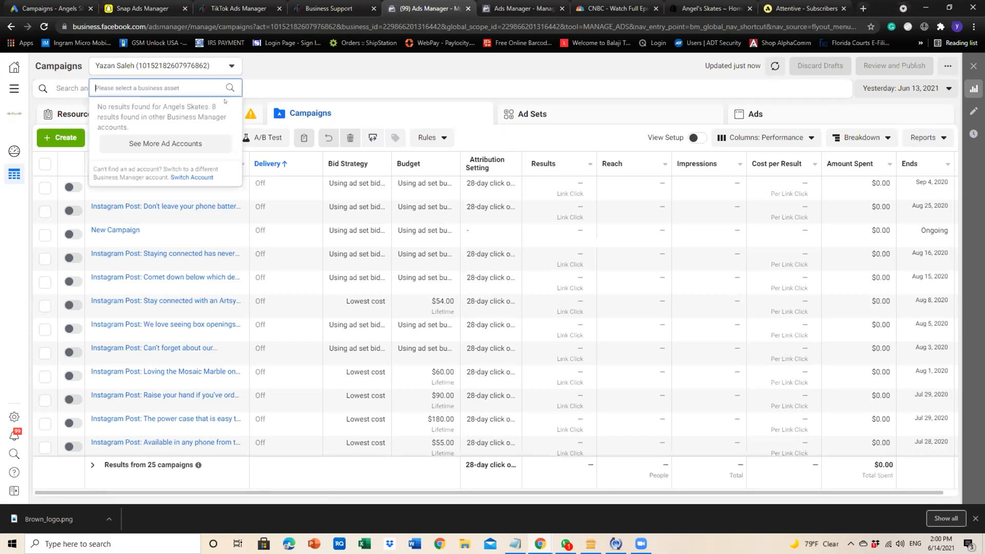
{"action": "left_click", "coordinate": [204, 144]}
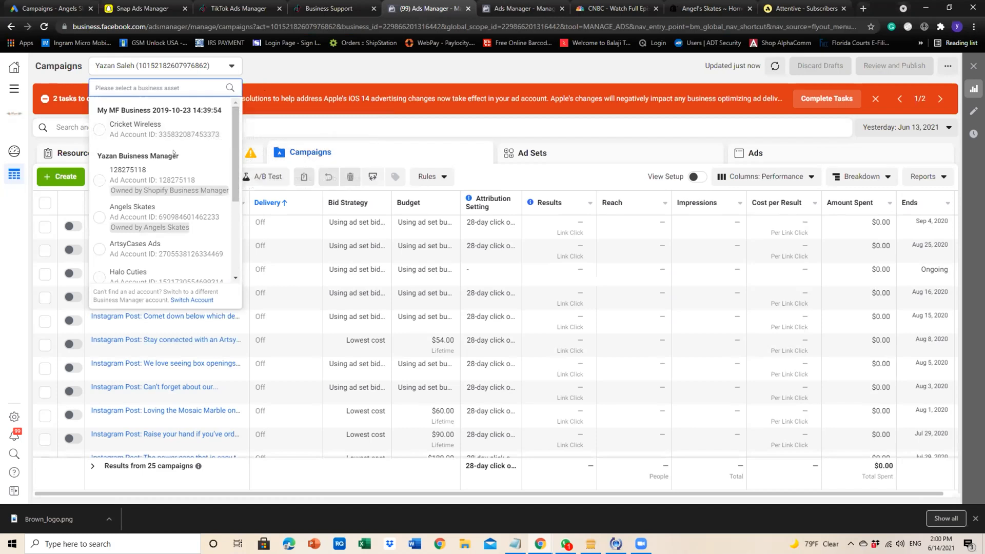
{"action": "scroll", "coordinate": [168, 194], "scroll_direction": "down", "scroll_amount": 3}
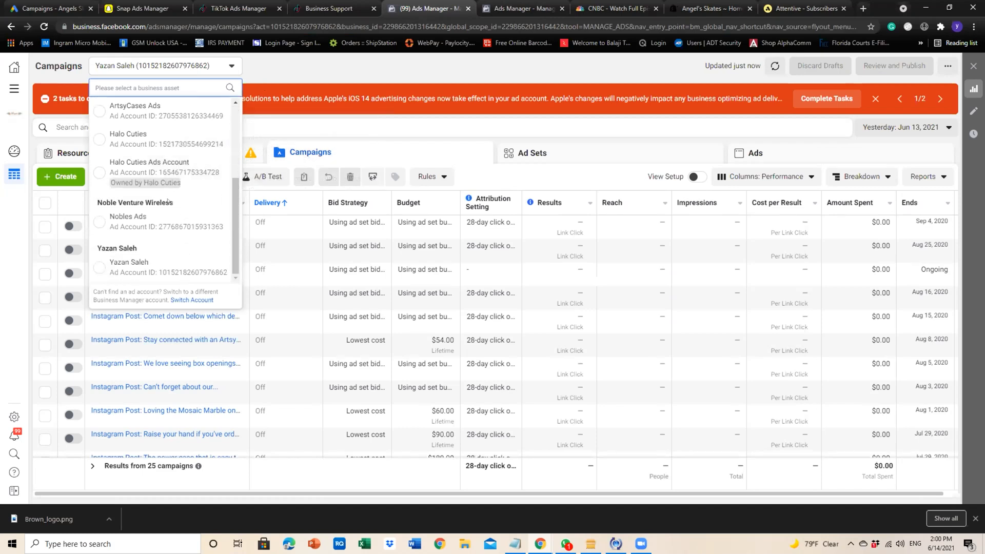
{"action": "scroll", "coordinate": [174, 241], "scroll_direction": "up", "scroll_amount": 5}
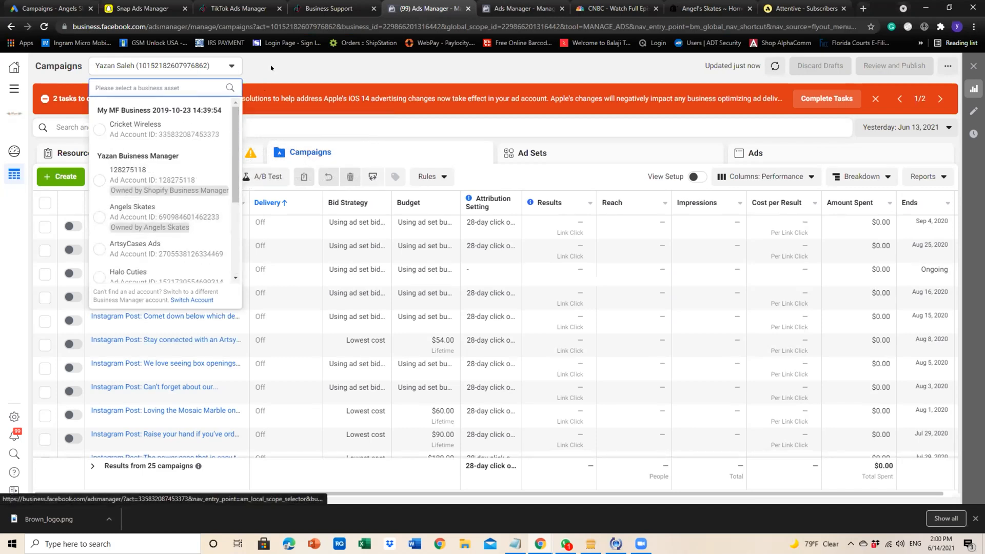
{"action": "left_click", "coordinate": [250, 83]}
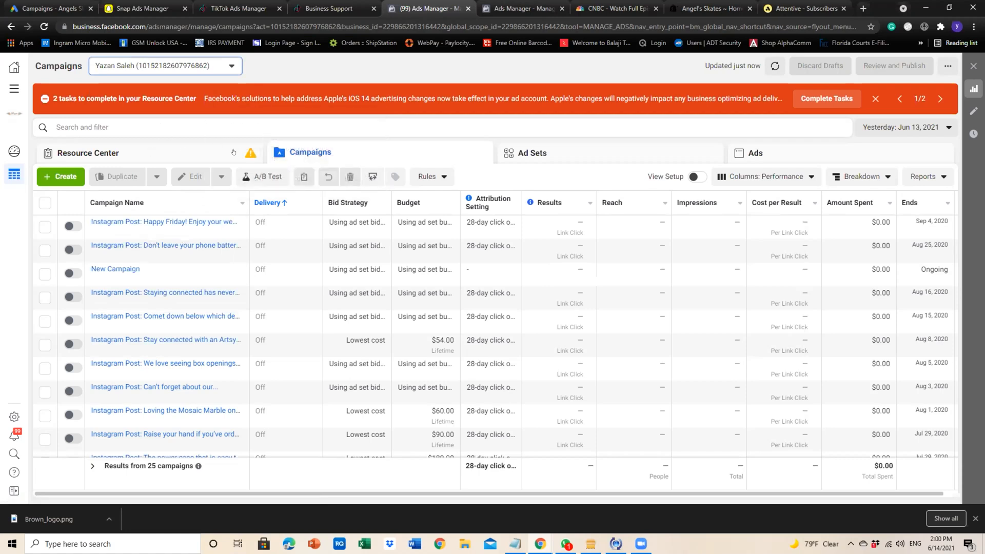
- Create a draft campaign with the Conversions objective and check its ad set's conversion options before closing the editor
{"action": "left_click", "coordinate": [61, 176]}
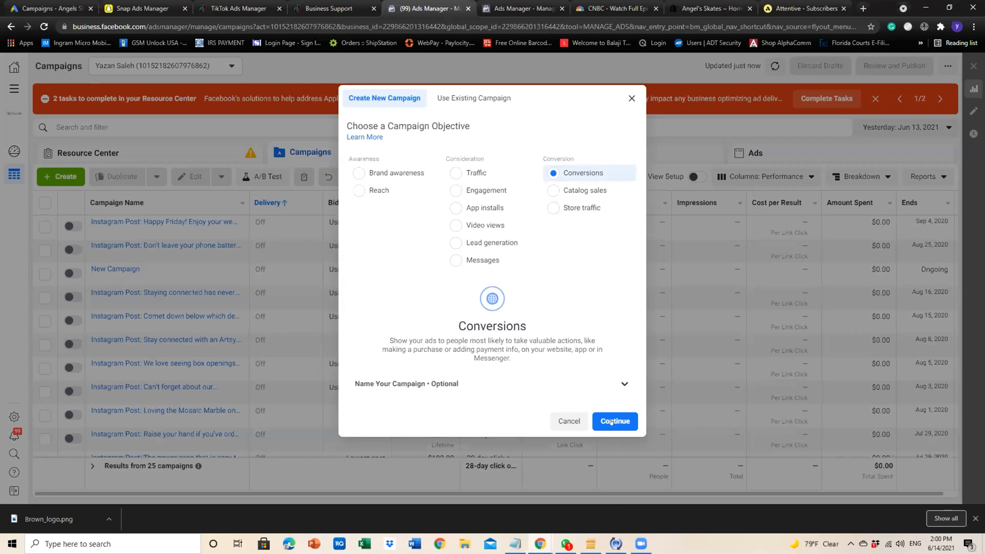
{"action": "left_click", "coordinate": [615, 422]}
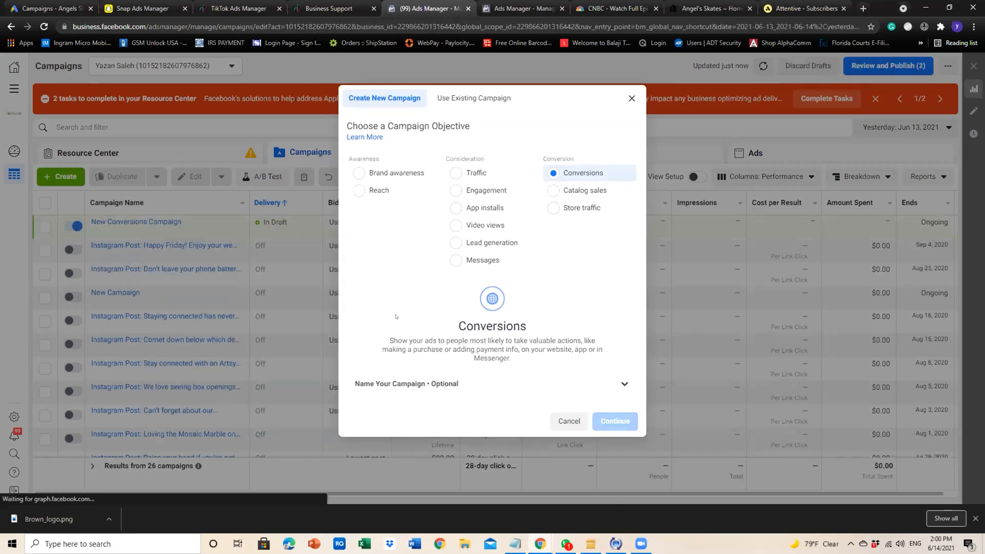
{"action": "scroll", "coordinate": [776, 423], "scroll_direction": "down", "scroll_amount": 3}
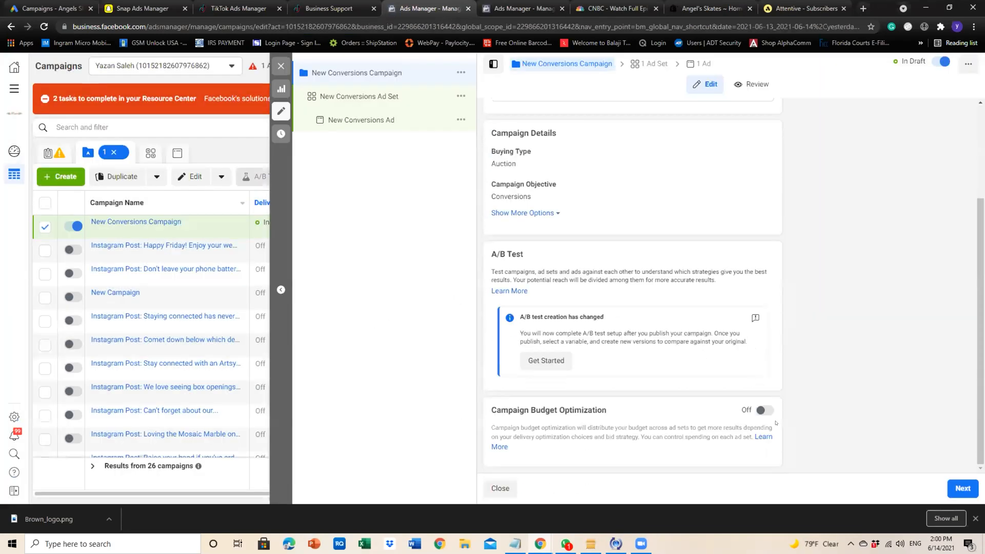
{"action": "left_click", "coordinate": [963, 488]}
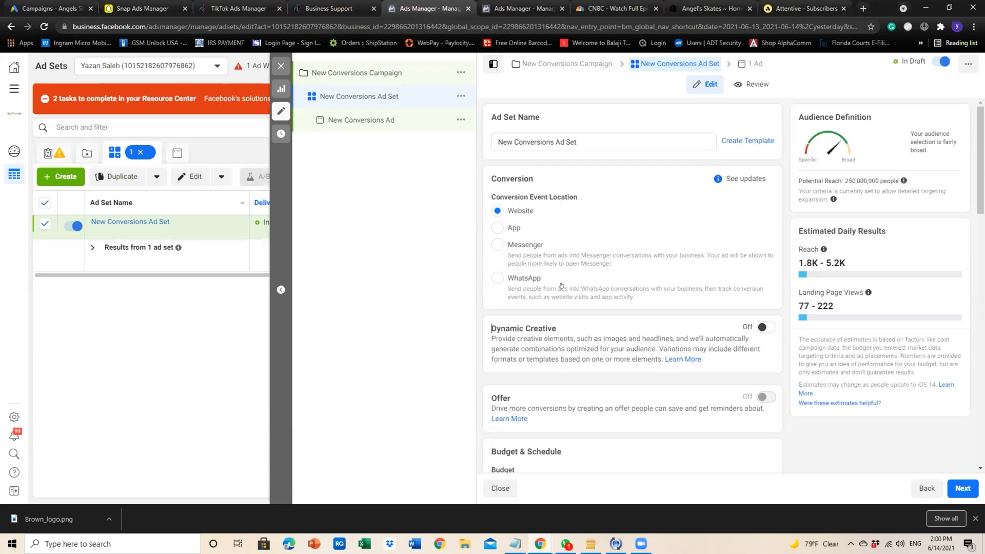
{"action": "left_click", "coordinate": [282, 110]}
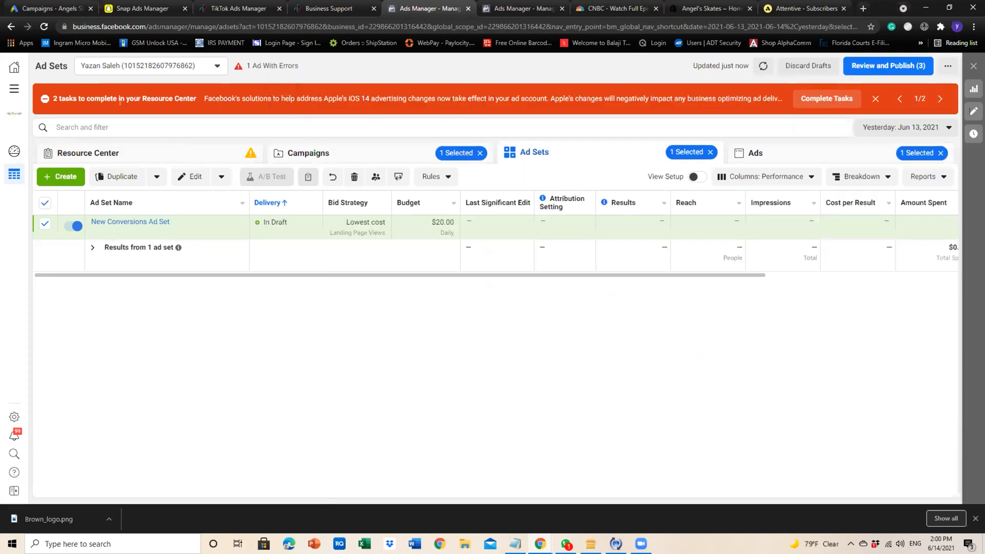
- Switch to the Ads Manager page of the other business manager and open its Commerce Manager assets
{"action": "left_click", "coordinate": [372, 3]}
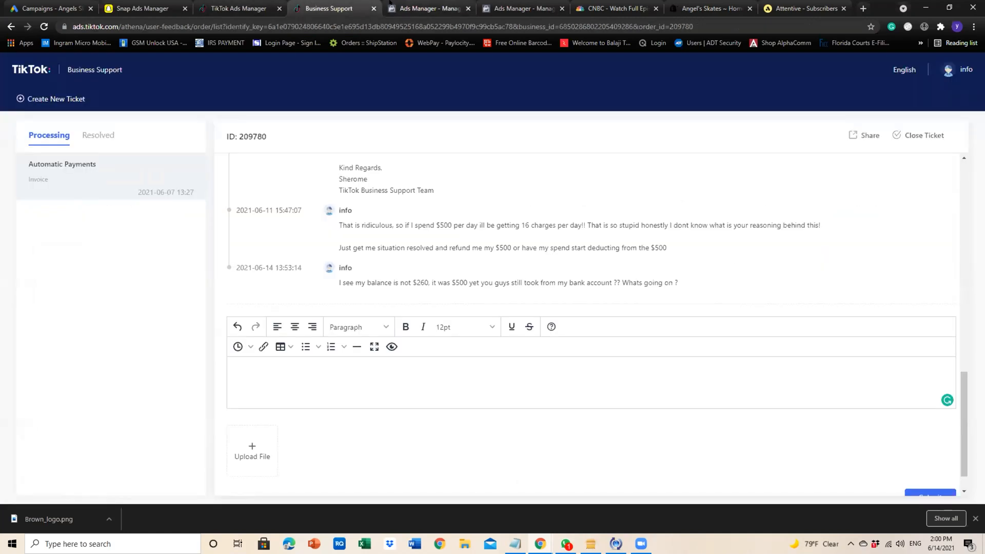
{"action": "left_click", "coordinate": [391, 4]}
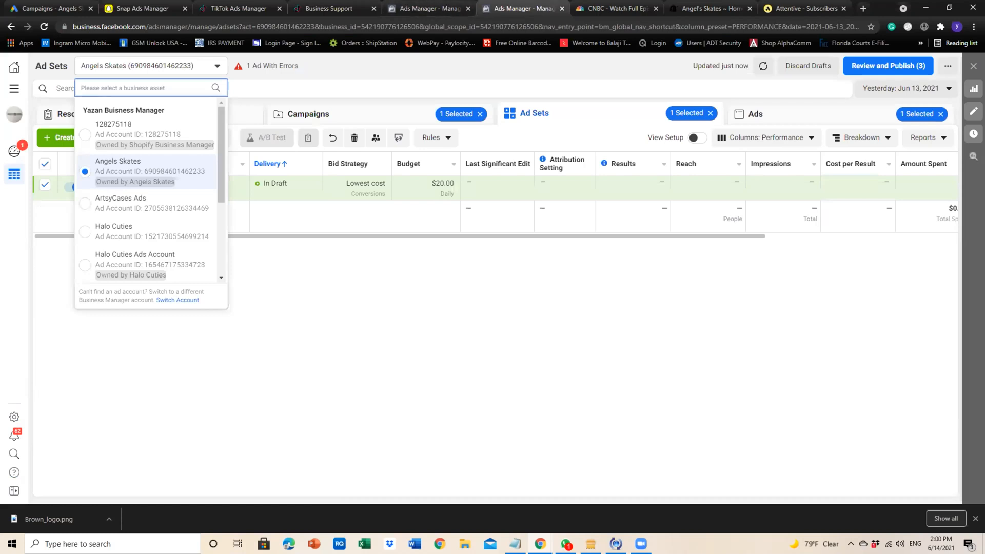
{"action": "left_click", "coordinate": [14, 88]}
{"action": "left_click", "coordinate": [132, 125]}
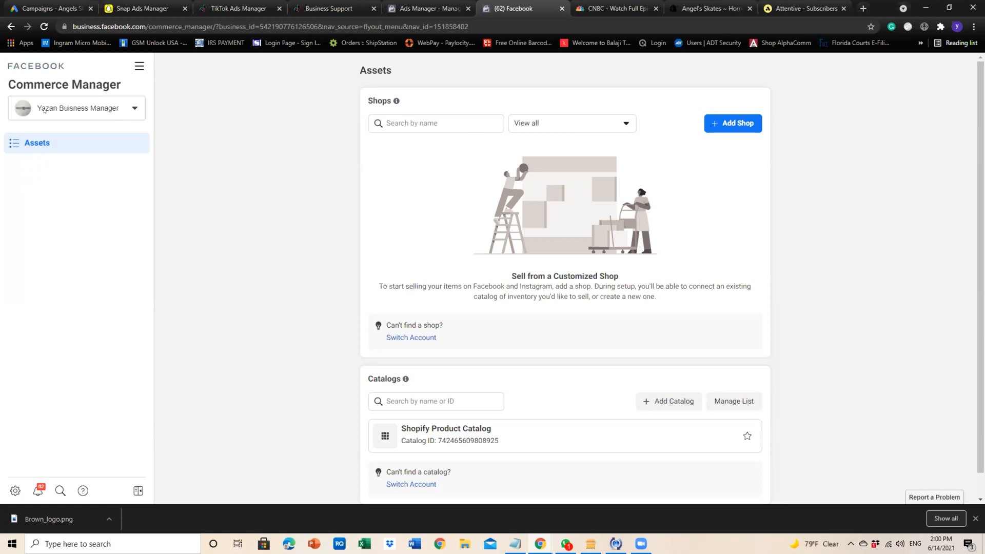
- Show the business accounts available in Commerce Manager and close the list without switching accounts
{"action": "left_click", "coordinate": [93, 110]}
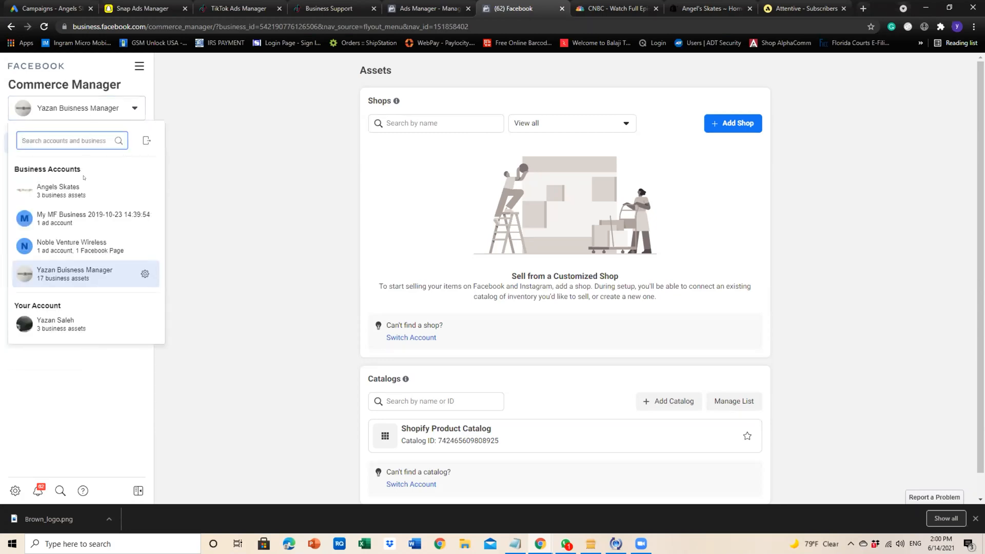
{"action": "mouse_move", "coordinate": [77, 185]}
{"action": "left_click", "coordinate": [281, 218]}
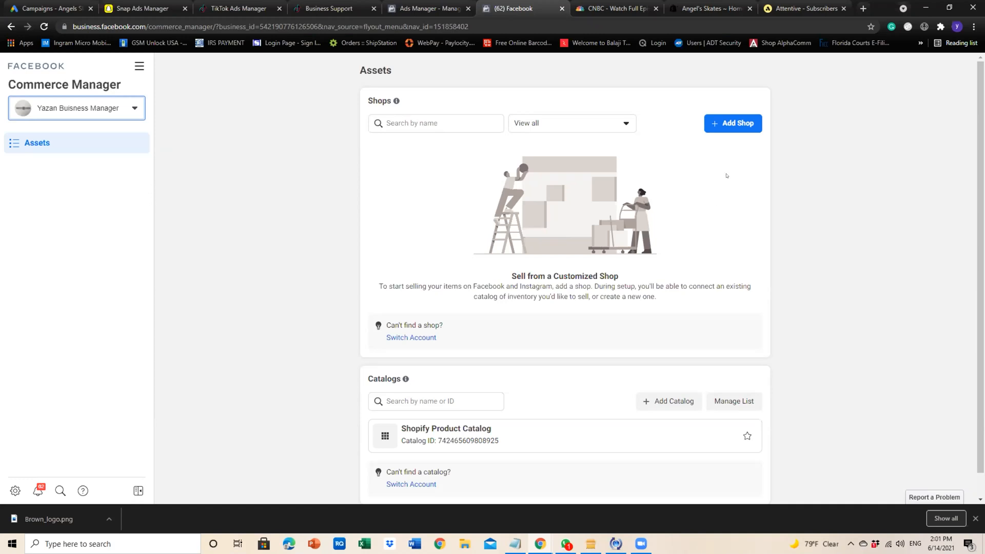
- Start adding a shop, review the available checkout methods and return to the introductory page of the setup
{"action": "left_click", "coordinate": [733, 124]}
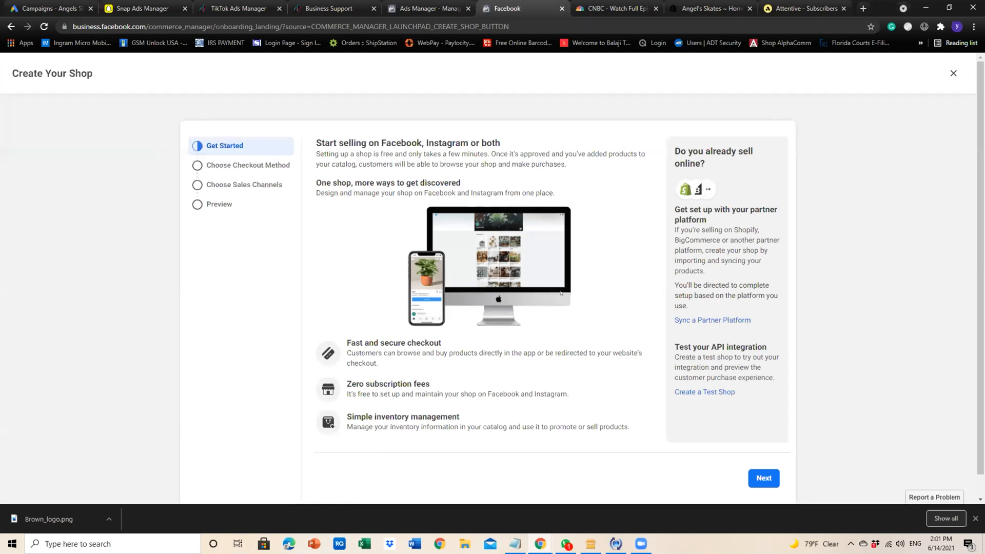
{"action": "scroll", "coordinate": [561, 293], "scroll_direction": "down", "scroll_amount": 1}
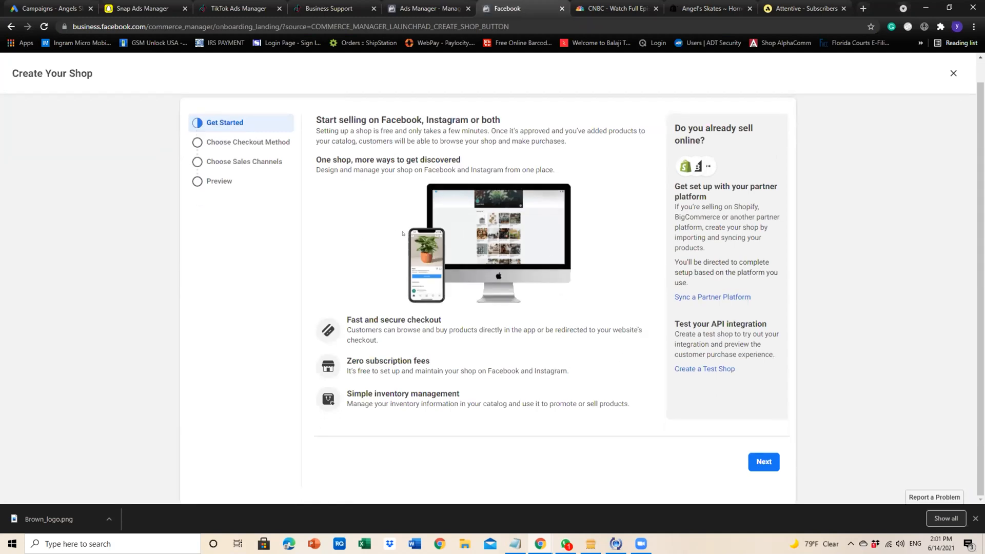
{"action": "left_click", "coordinate": [761, 463]}
{"action": "scroll", "coordinate": [274, 208], "scroll_direction": "down", "scroll_amount": 3}
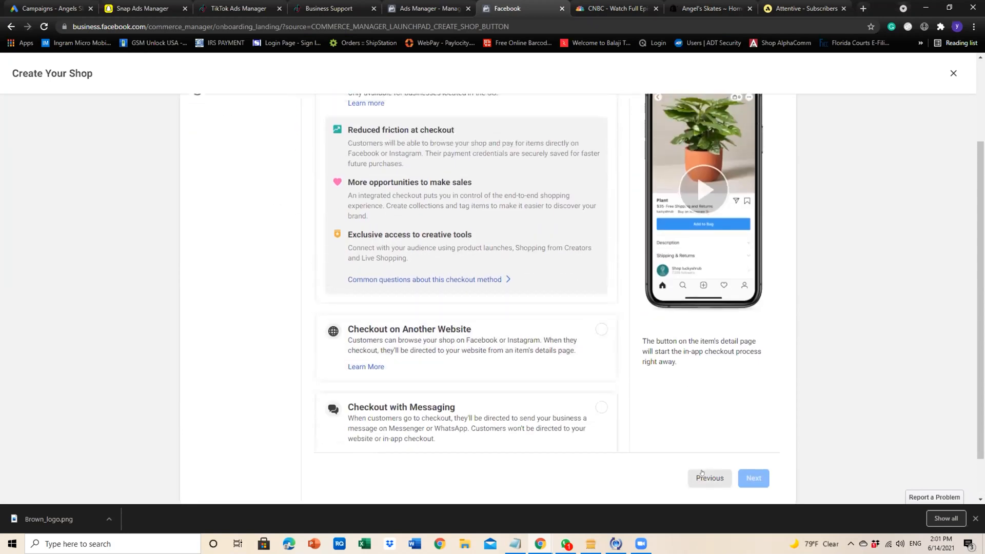
{"action": "left_click", "coordinate": [703, 468]}
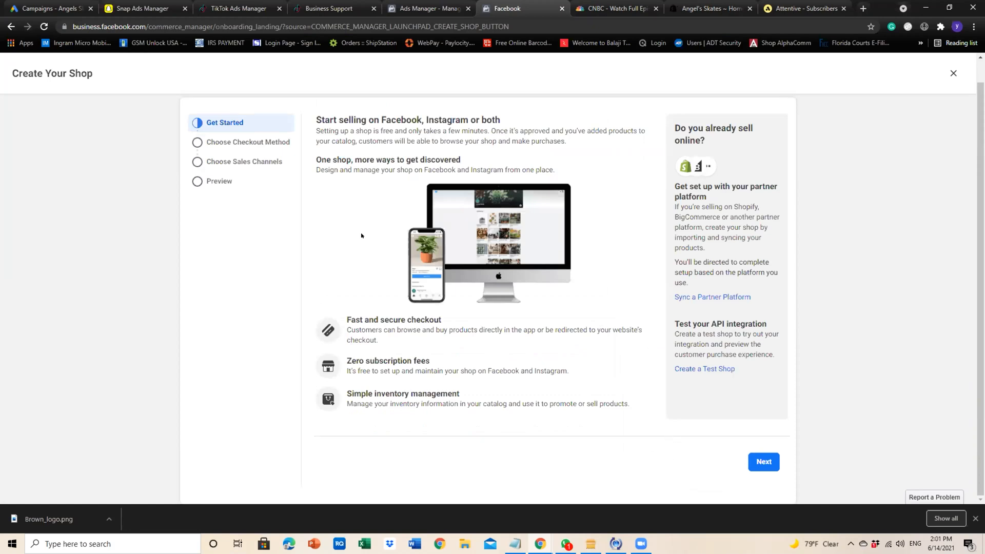
- Return to the Angels Skates Ads Manager, show its campaigns and open Commerce Manager for that business account
{"action": "left_click", "coordinate": [406, 6]}
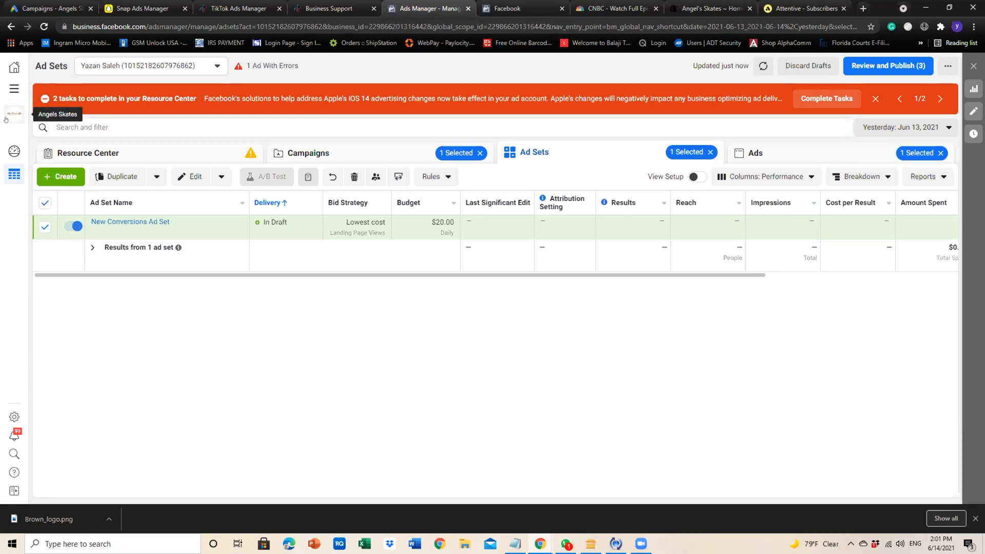
{"action": "left_click", "coordinate": [282, 153]}
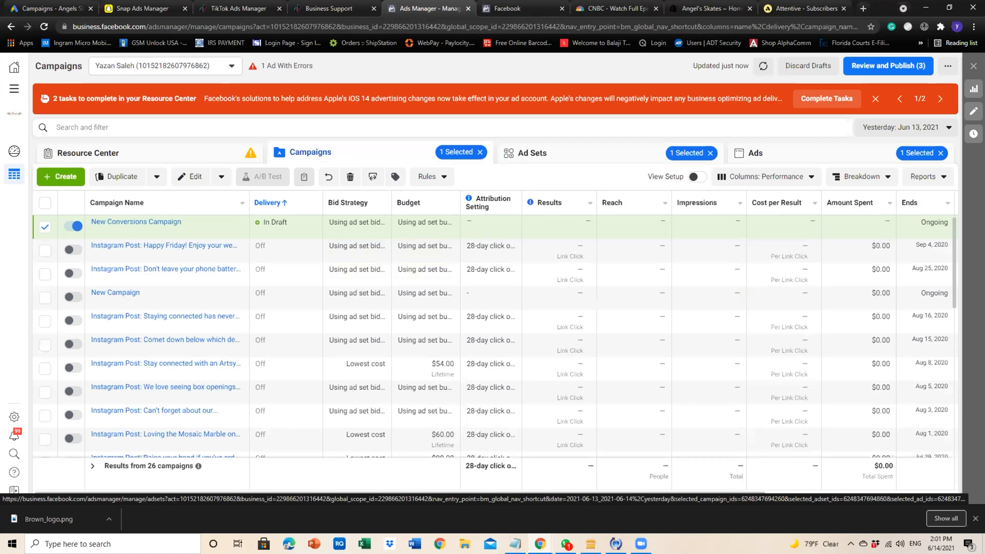
{"action": "mouse_move", "coordinate": [33, 118]}
{"action": "left_click", "coordinate": [113, 109]}
{"action": "left_click", "coordinate": [140, 65]}
{"action": "left_click", "coordinate": [140, 63]}
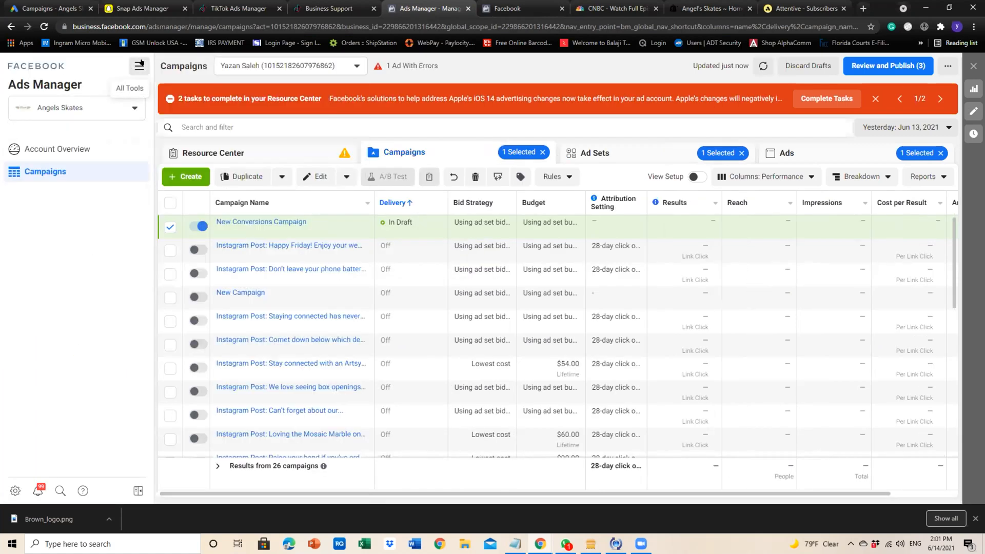
{"action": "left_click", "coordinate": [140, 65]}
{"action": "left_click", "coordinate": [256, 126]}
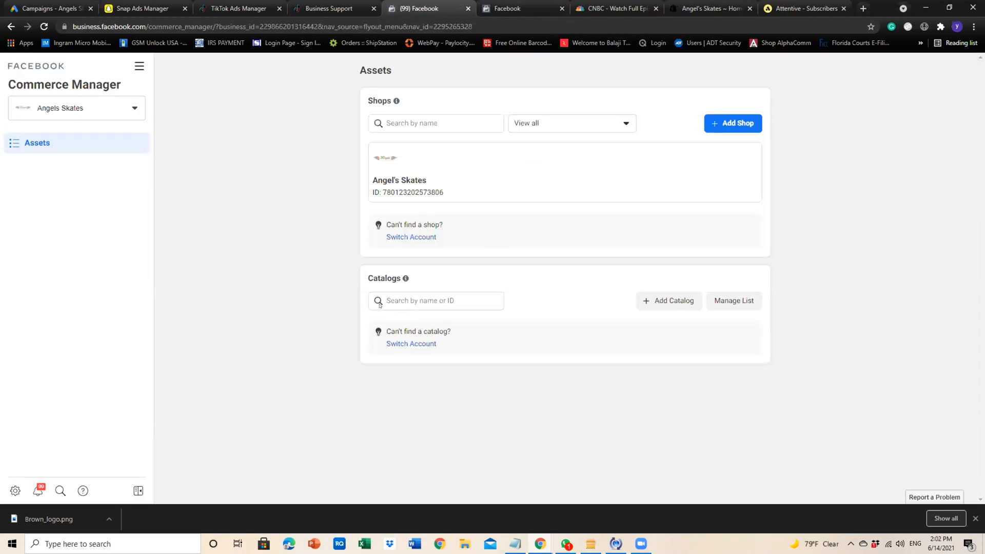
- Open the Angel's Skates shop, dismiss the browser's downloads bar and look through the shop's full order list
{"action": "left_click", "coordinate": [488, 193]}
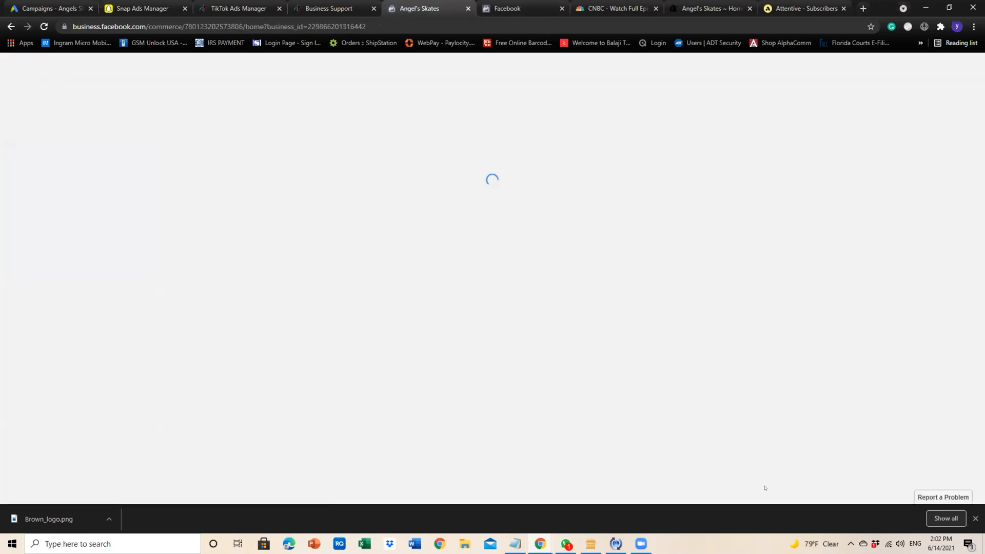
{"action": "left_click", "coordinate": [975, 519]}
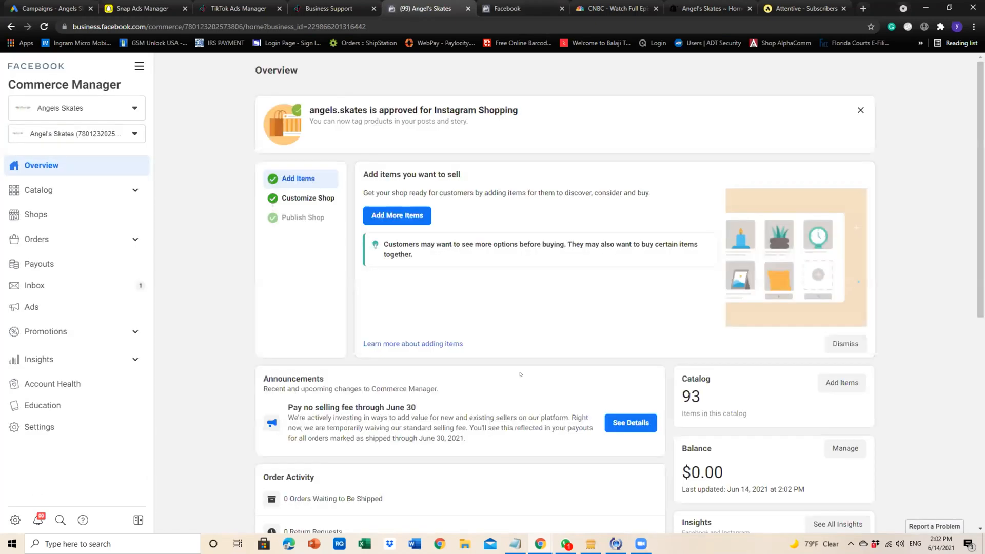
{"action": "left_click", "coordinate": [54, 245]}
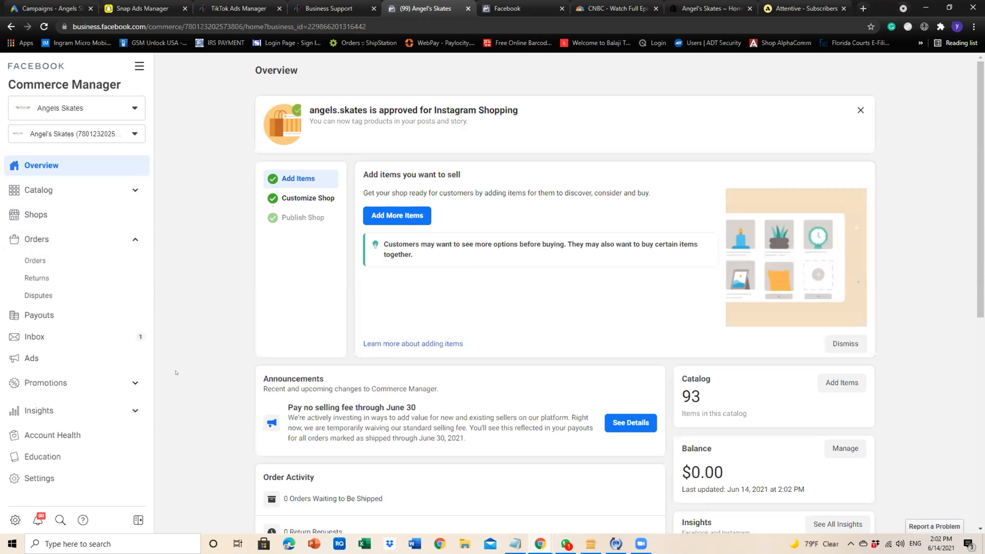
{"action": "left_click", "coordinate": [69, 261]}
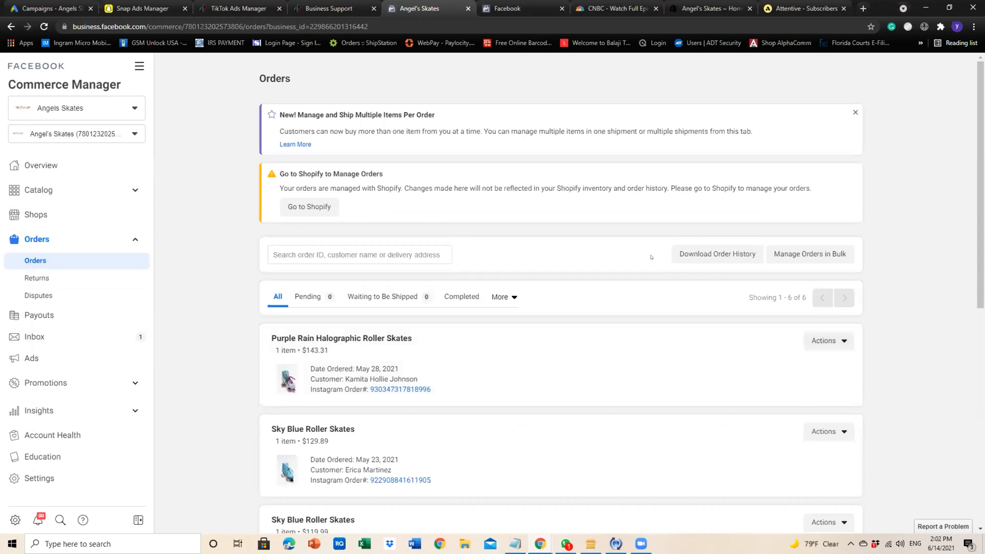
{"action": "scroll", "coordinate": [484, 290], "scroll_direction": "down", "scroll_amount": 8}
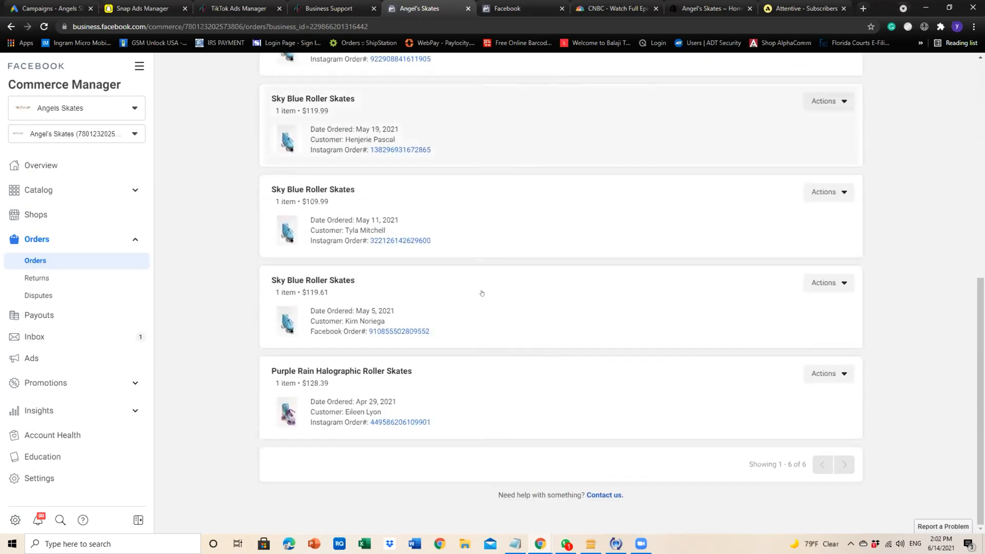
{"action": "scroll", "coordinate": [356, 346], "scroll_direction": "up", "scroll_amount": 7}
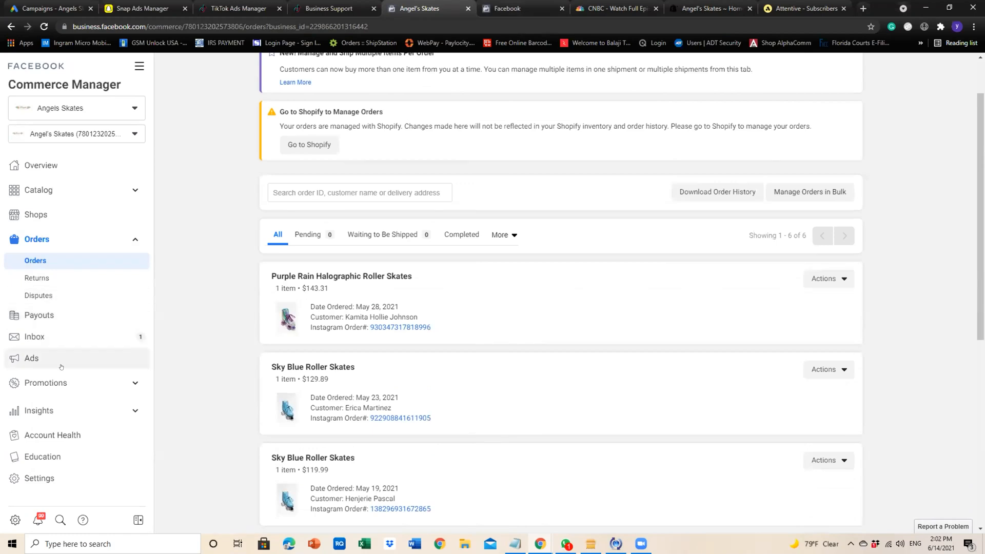
- Open the shop's settings and review the general section, including account info, checkout method and customer service
{"action": "left_click", "coordinate": [49, 480]}
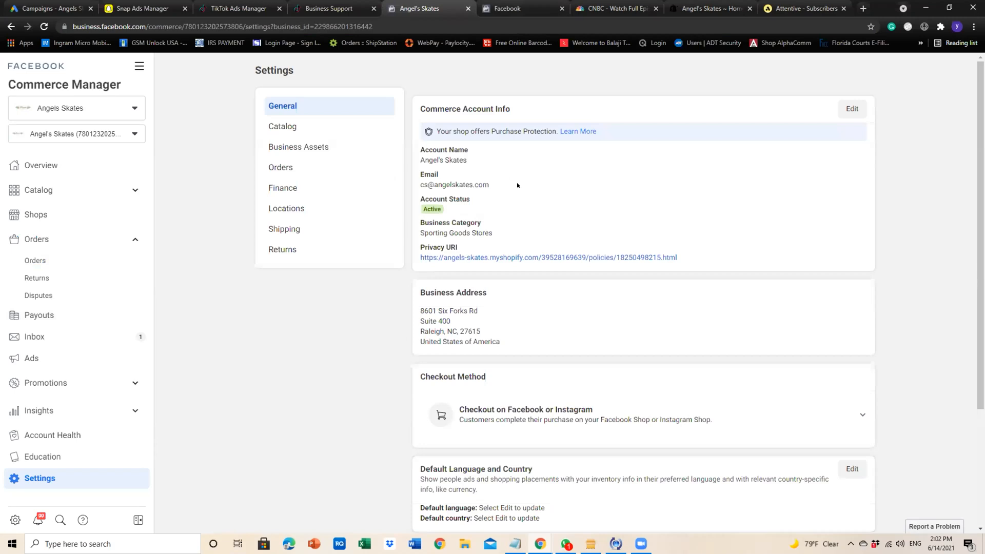
{"action": "scroll", "coordinate": [519, 224], "scroll_direction": "down", "scroll_amount": 2}
{"action": "scroll", "coordinate": [519, 224], "scroll_direction": "down", "scroll_amount": 2}
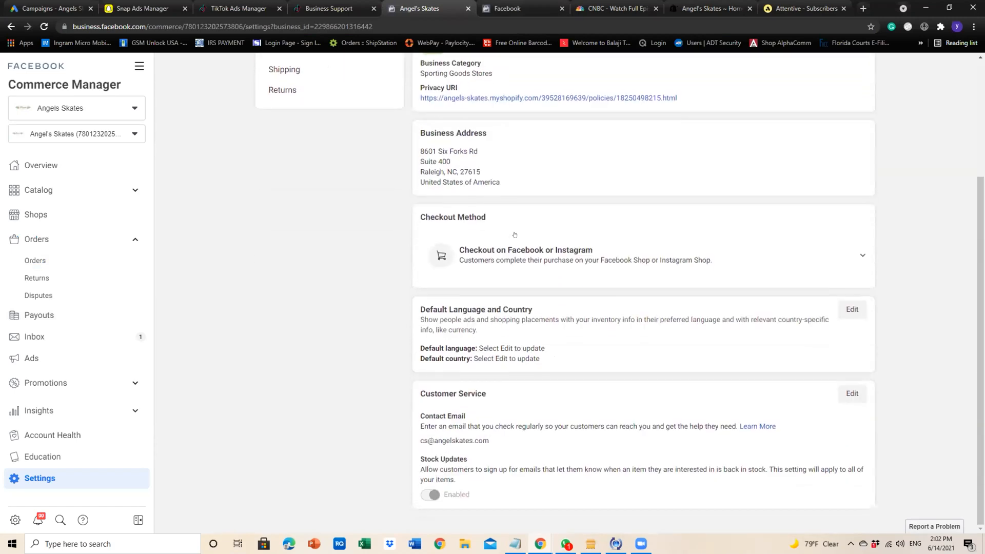
{"action": "scroll", "coordinate": [321, 372], "scroll_direction": "up", "scroll_amount": 4}
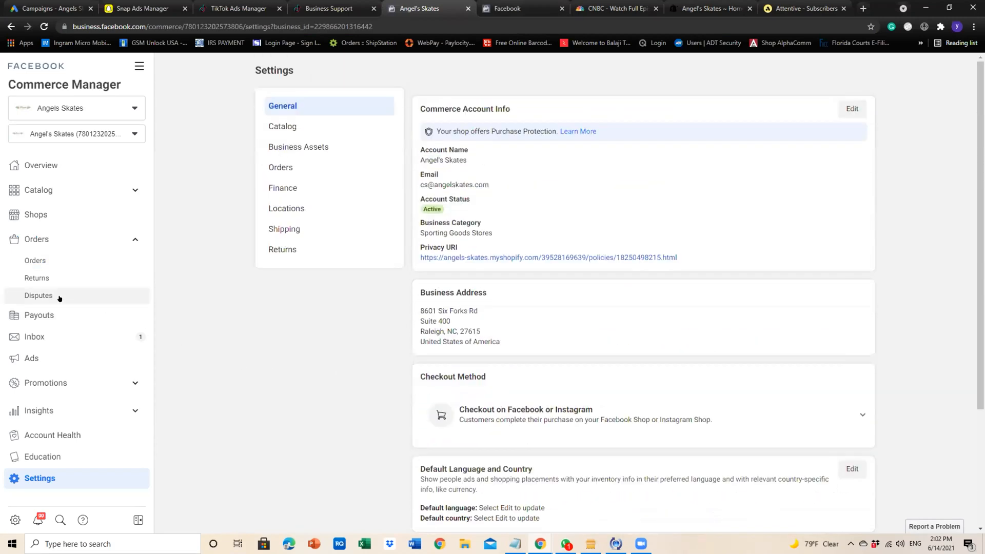
- Open the shop's ads section, start creating the free $2,500 Shop Purchases ad and look over its form
{"action": "left_click", "coordinate": [31, 358]}
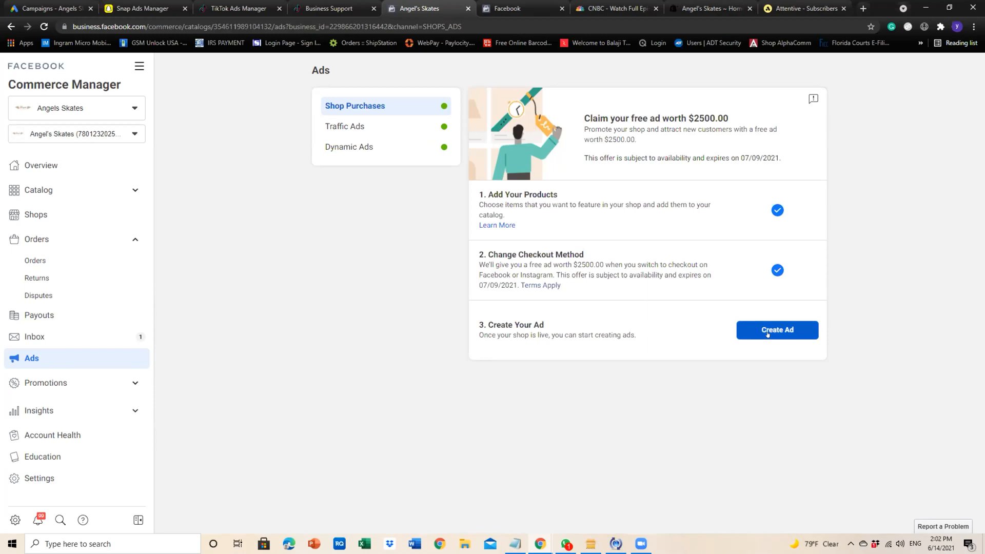
{"action": "left_click_drag", "start_coordinate": [605, 265], "coordinate": [686, 260]}
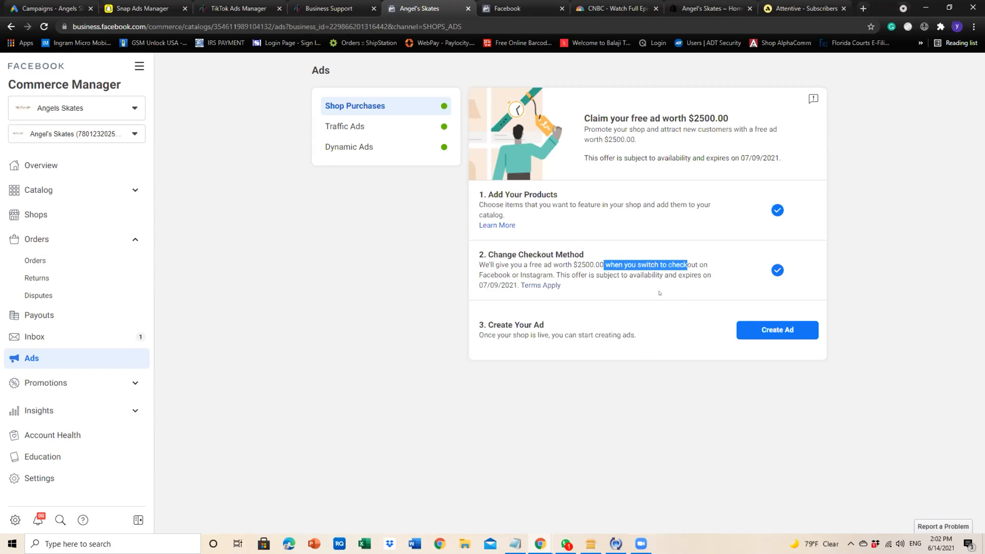
{"action": "left_click", "coordinate": [752, 334]}
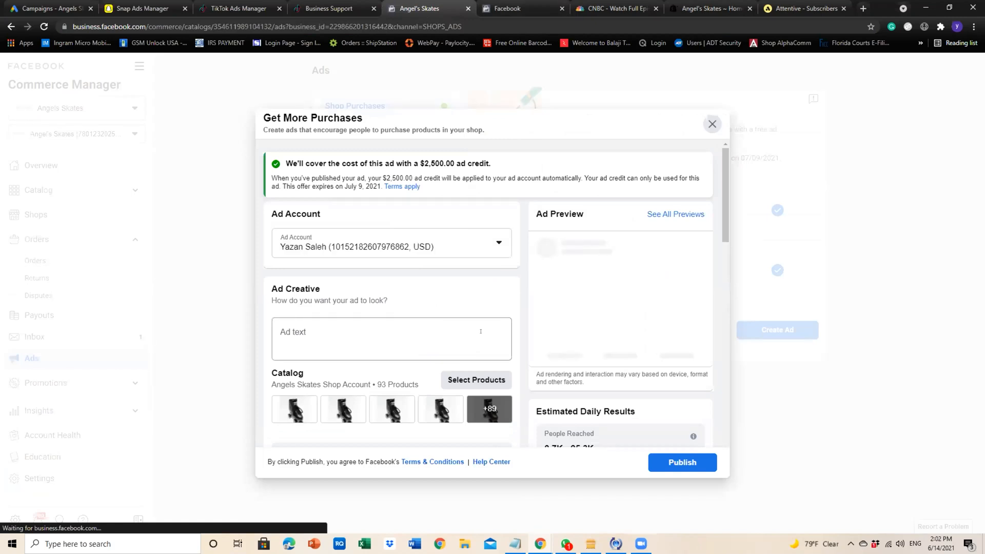
{"action": "scroll", "coordinate": [481, 332], "scroll_direction": "down", "scroll_amount": 3}
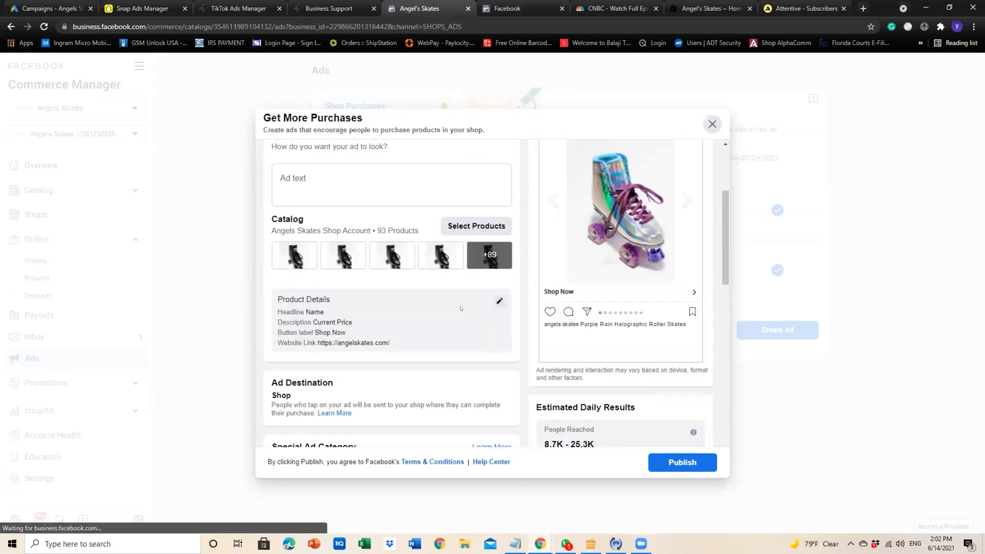
{"action": "scroll", "coordinate": [461, 308], "scroll_direction": "up", "scroll_amount": 3}
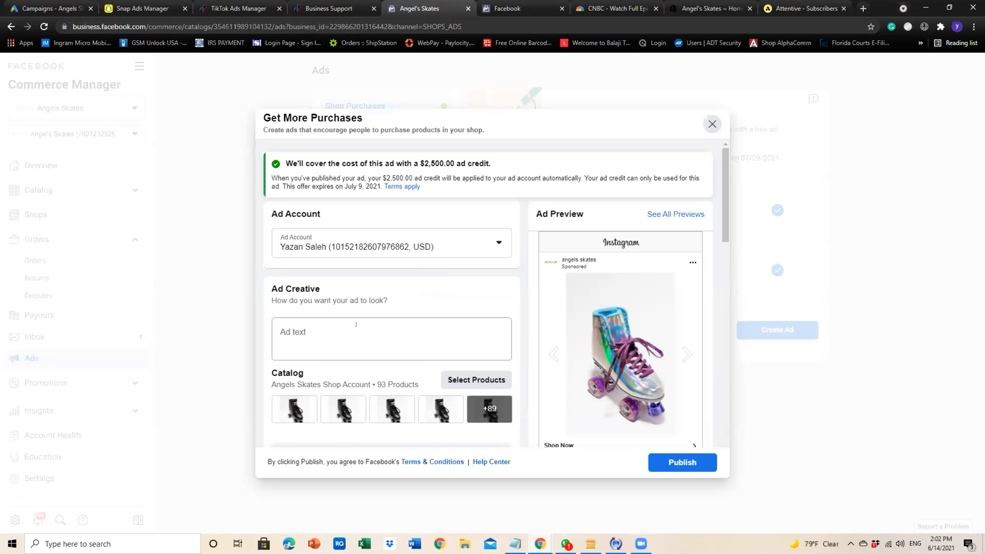
- Set the ad account to Angels Skates and enter "Skates" as the ad text
{"action": "left_click", "coordinate": [372, 248]}
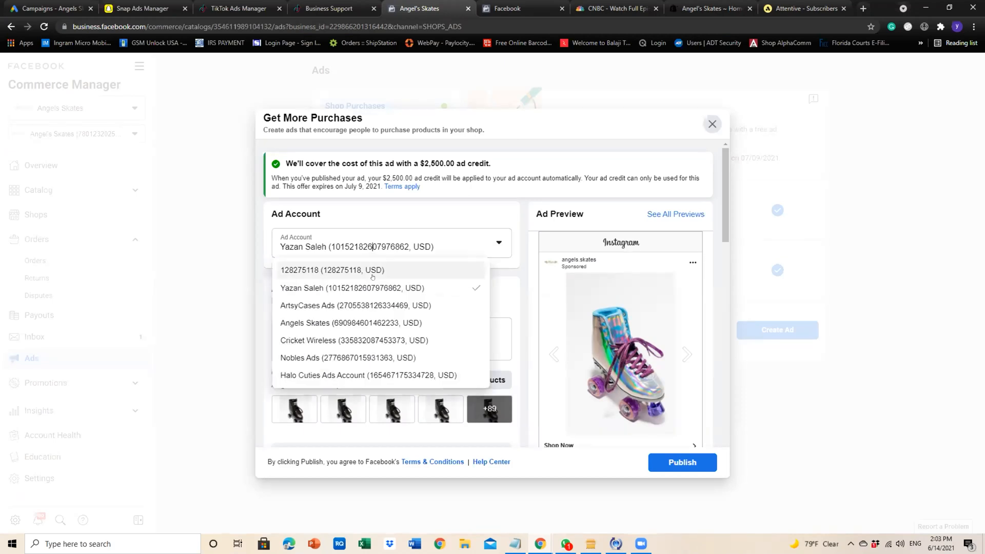
{"action": "left_click", "coordinate": [372, 323]}
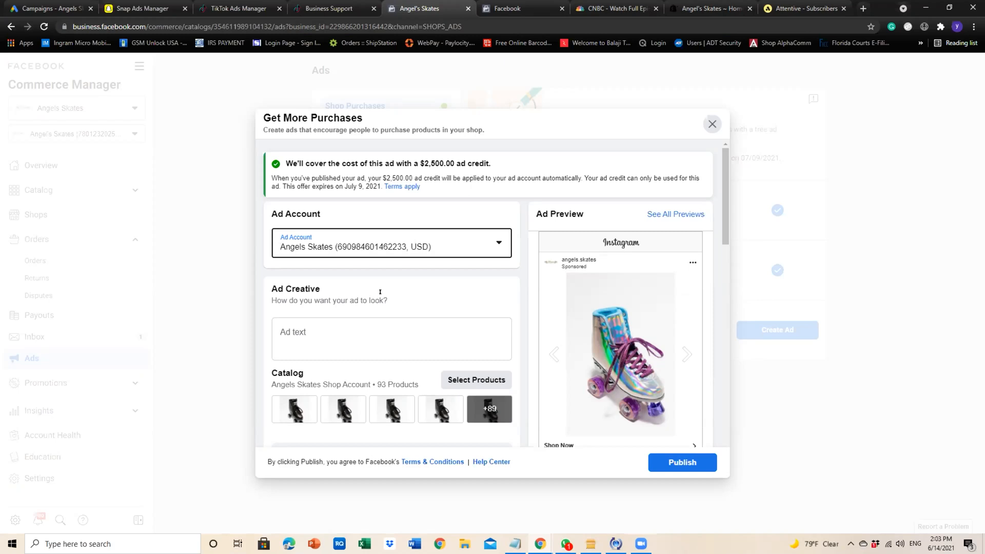
{"action": "scroll", "coordinate": [380, 292], "scroll_direction": "down", "scroll_amount": 1}
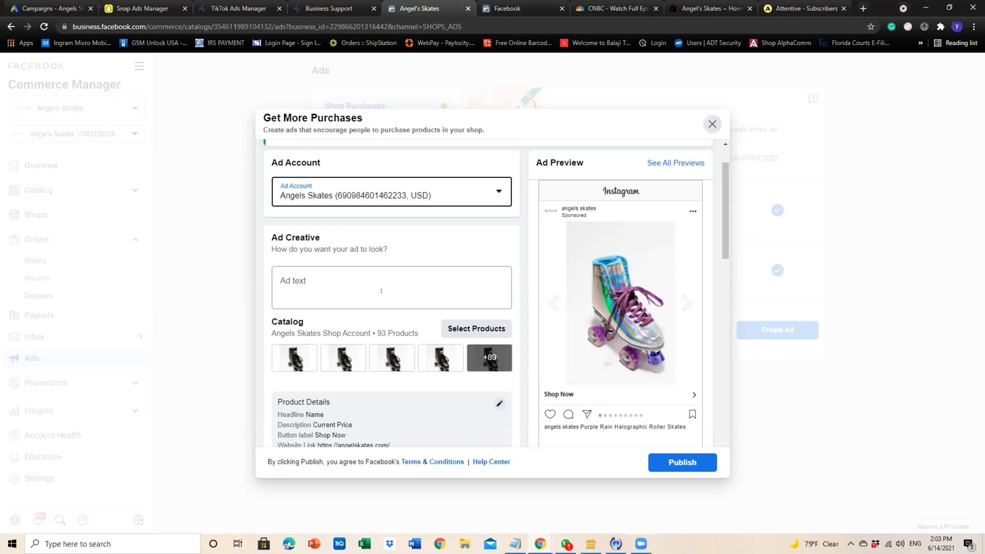
{"action": "scroll", "coordinate": [397, 285], "scroll_direction": "down", "scroll_amount": 1}
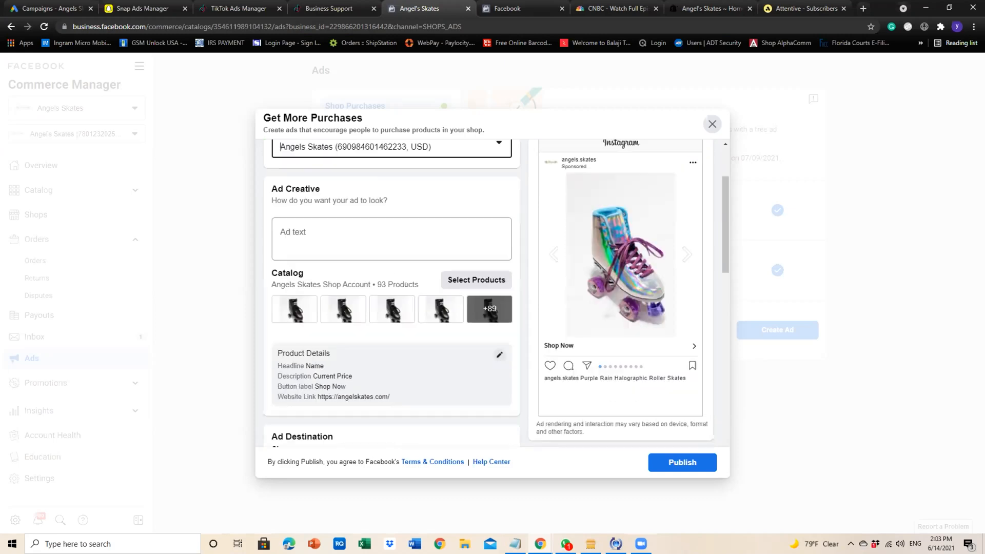
{"action": "left_click", "coordinate": [348, 227]}
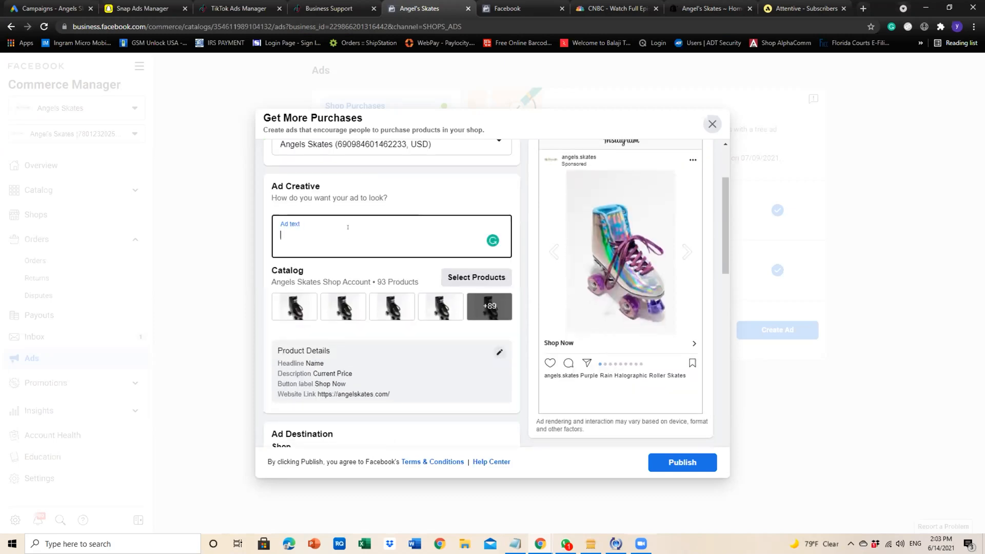
{"action": "type", "text": "Skates"}
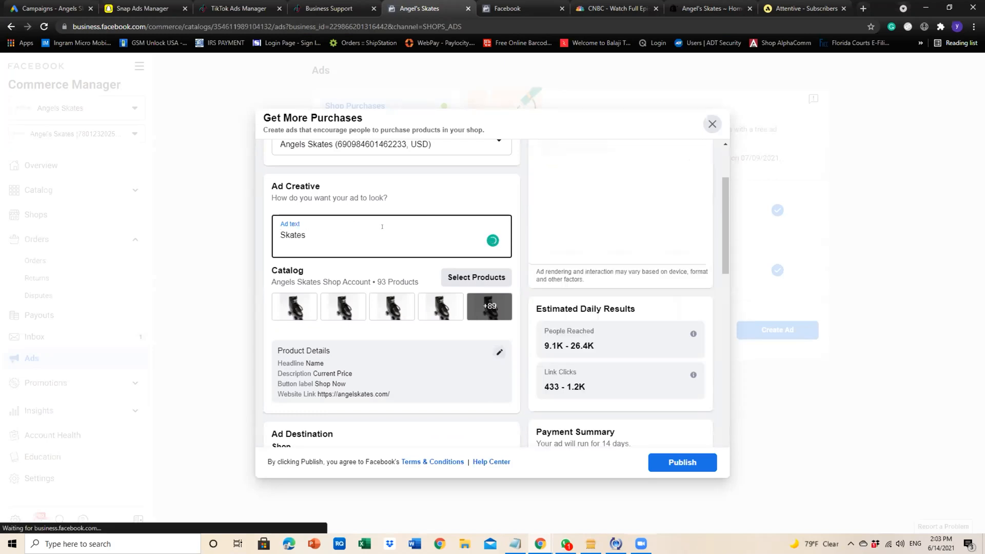
- Enable the Facebook pixel for the ad, using Angels Skates LLC Pixel and the angelskates.com domain, and check the payment section
{"action": "scroll", "coordinate": [428, 322], "scroll_direction": "down", "scroll_amount": 6}
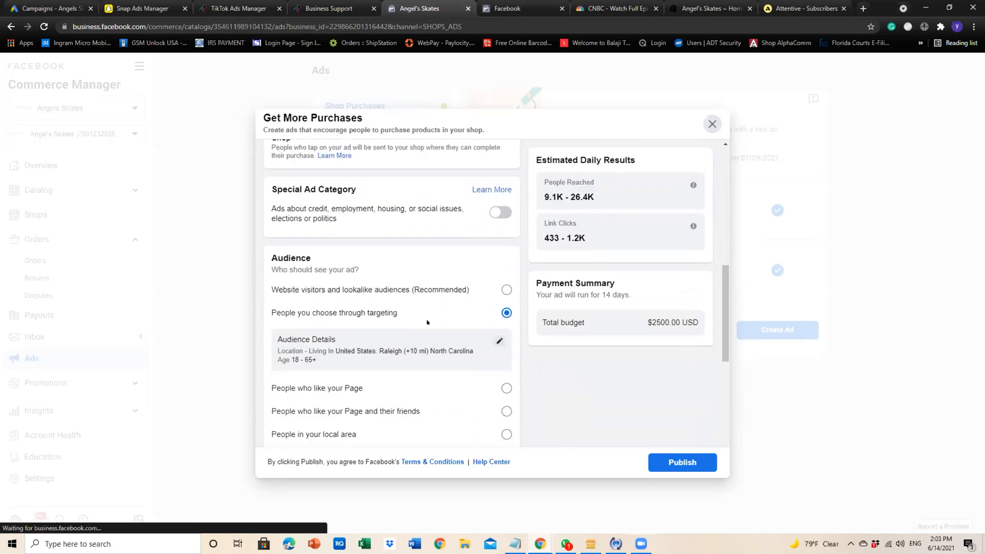
{"action": "scroll", "coordinate": [428, 322], "scroll_direction": "down", "scroll_amount": 7}
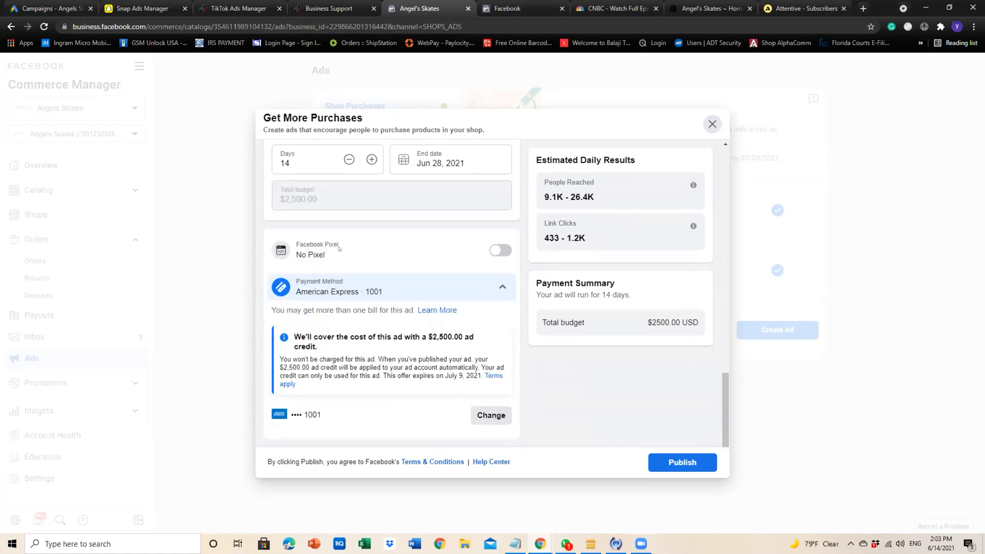
{"action": "left_click", "coordinate": [496, 251]}
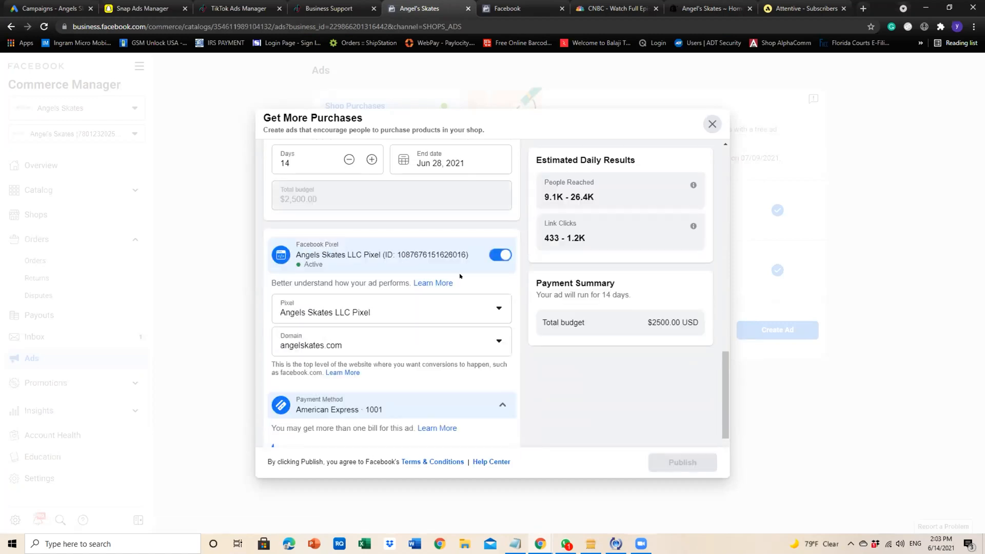
{"action": "scroll", "coordinate": [461, 301], "scroll_direction": "down", "scroll_amount": 3}
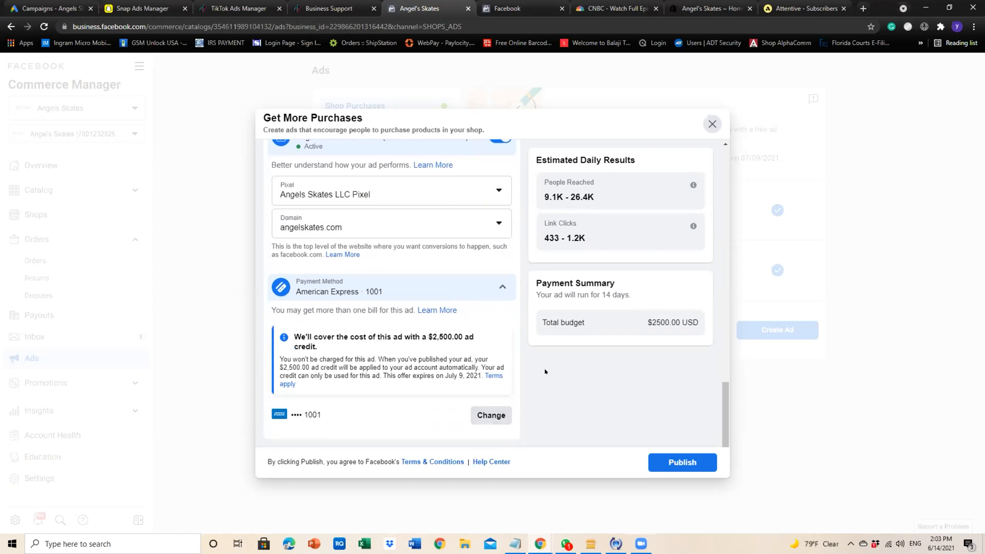
- Target the ad at website visitors and lookalike audiences, and publish it, continuing to the Ad Center
{"action": "scroll", "coordinate": [505, 359], "scroll_direction": "up", "scroll_amount": 3}
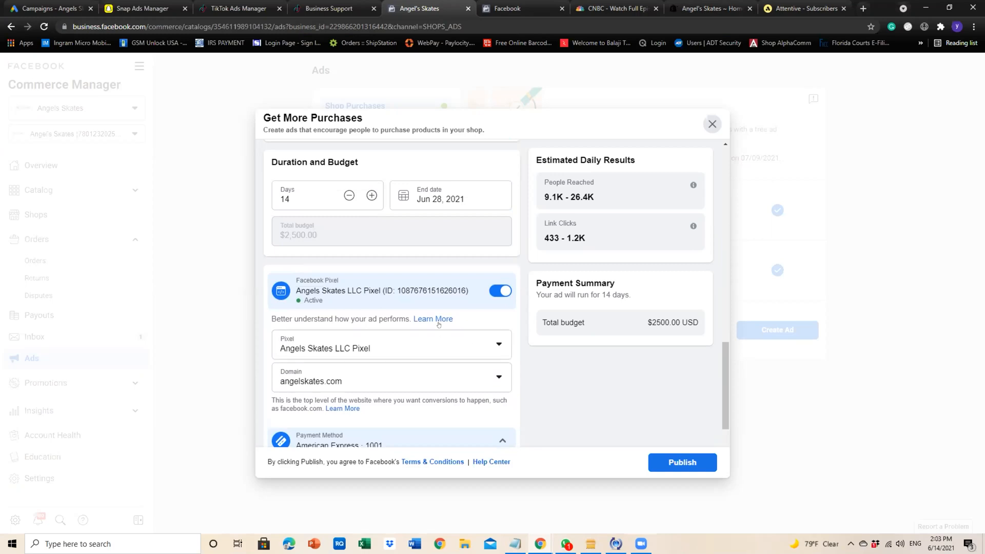
{"action": "scroll", "coordinate": [490, 297], "scroll_direction": "up", "scroll_amount": 5}
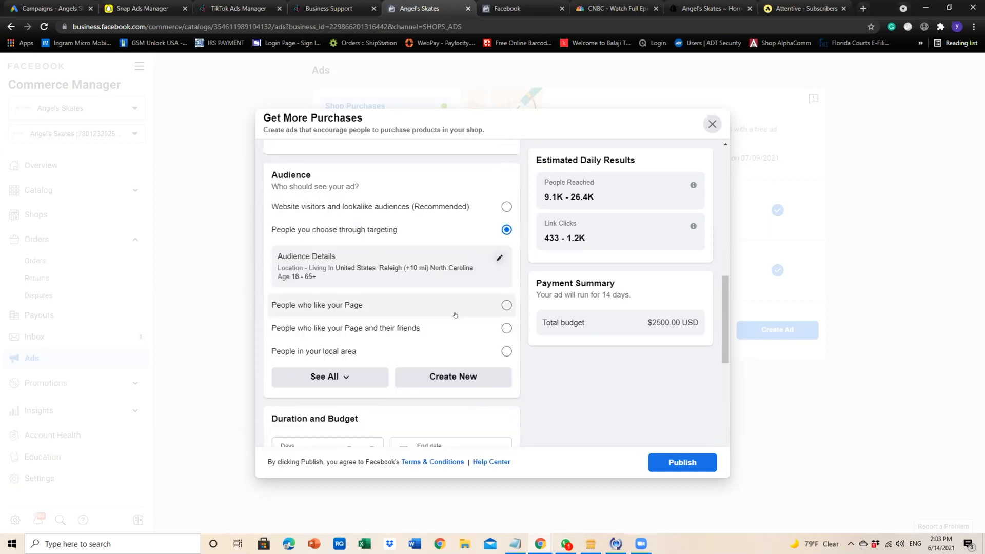
{"action": "scroll", "coordinate": [382, 273], "scroll_direction": "up", "scroll_amount": 1}
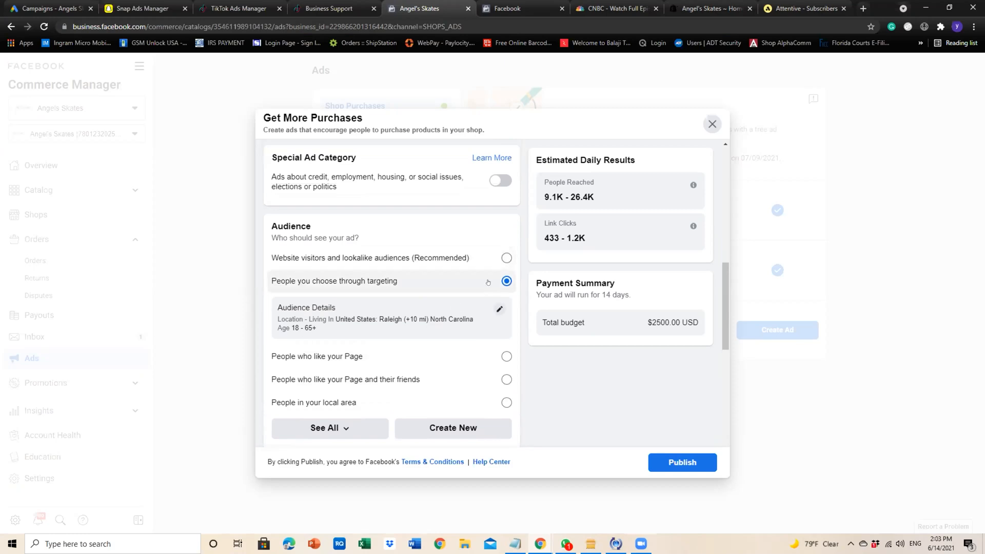
{"action": "left_click", "coordinate": [505, 258]}
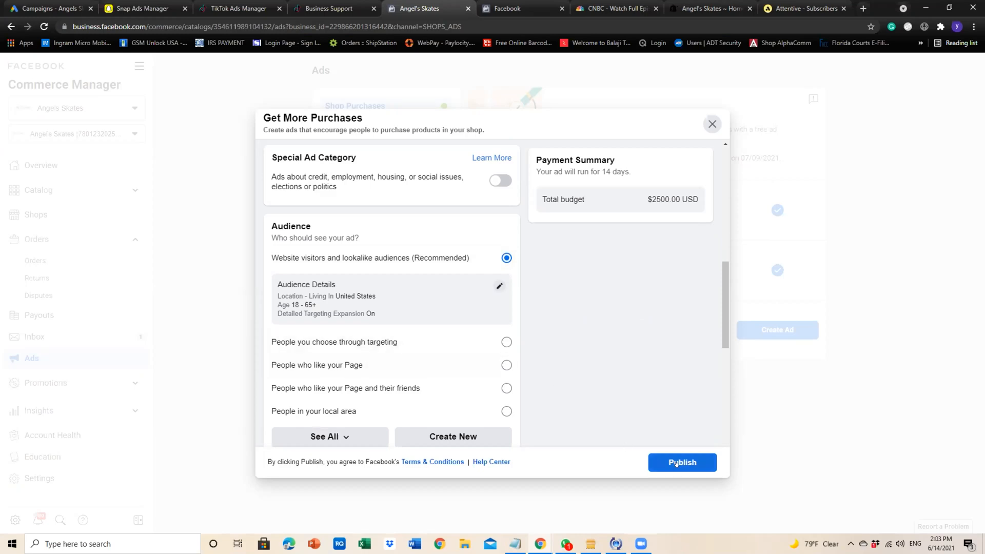
{"action": "left_click", "coordinate": [678, 463]}
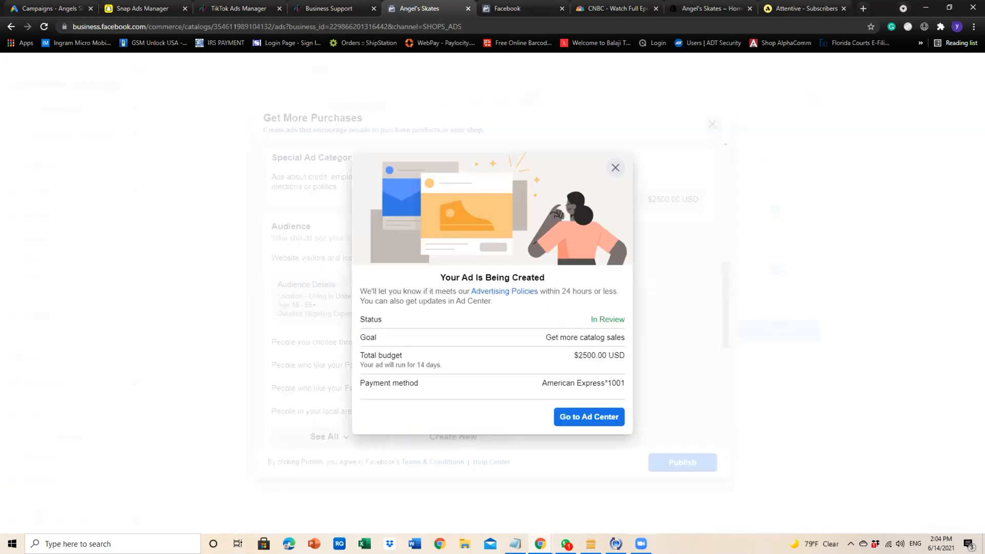
{"action": "left_click", "coordinate": [585, 416]}
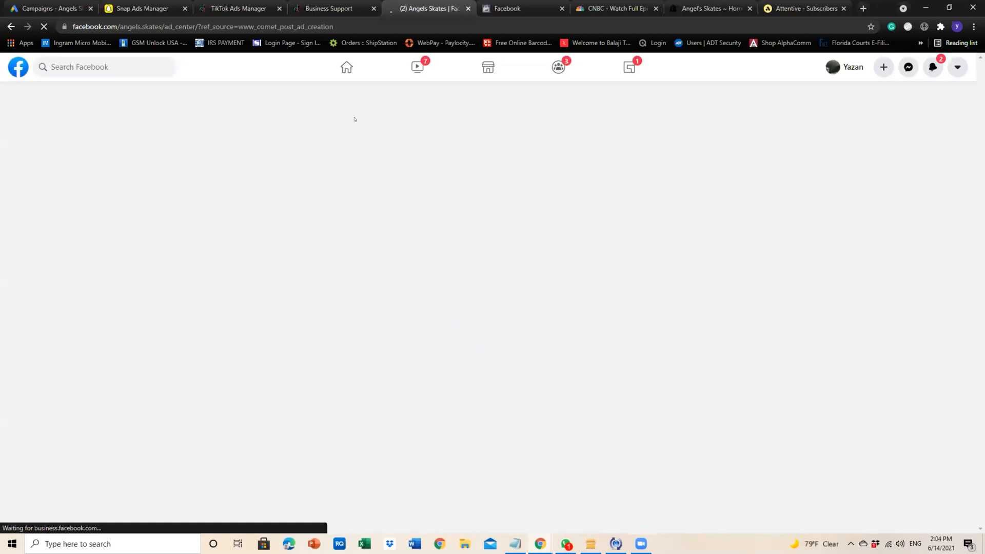
- Open Ads Manager from the other business account's Commerce Manager and switch it to the Angels Skates ad account
{"action": "left_click", "coordinate": [478, 5]}
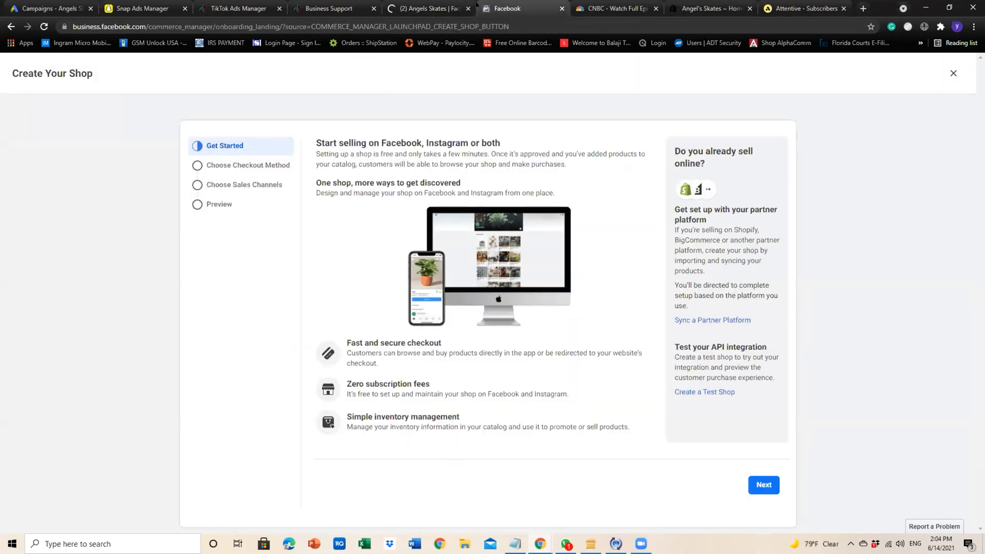
{"action": "left_click", "coordinate": [54, 7]}
{"action": "left_click", "coordinate": [485, 3]}
{"action": "left_click", "coordinate": [3, 21]}
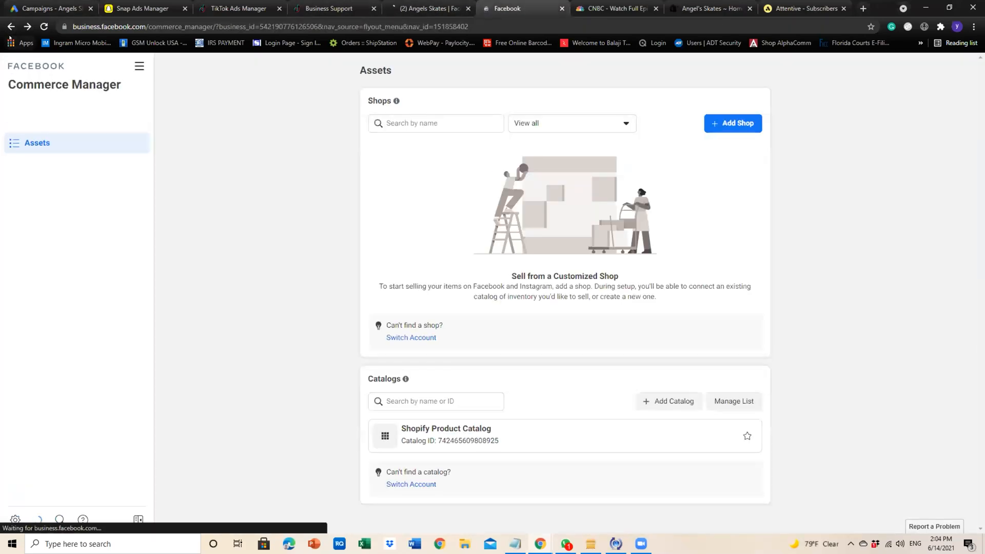
{"action": "left_click", "coordinate": [140, 67]}
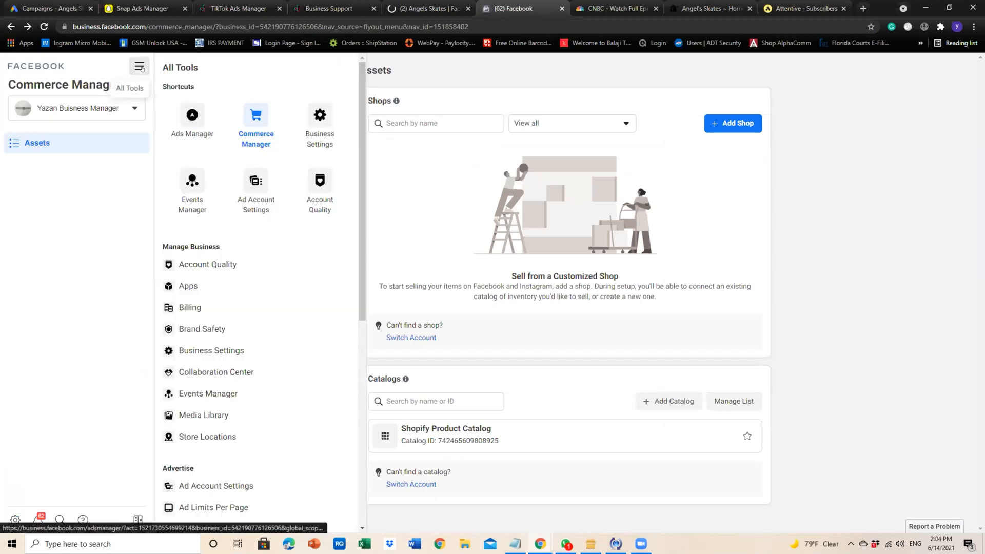
{"action": "left_click", "coordinate": [183, 122]}
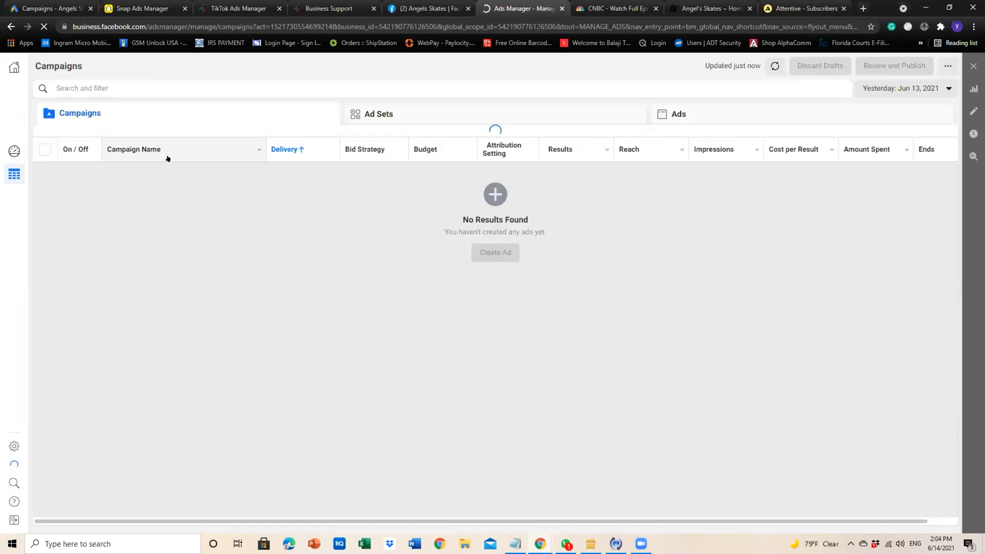
{"action": "left_click", "coordinate": [178, 67]}
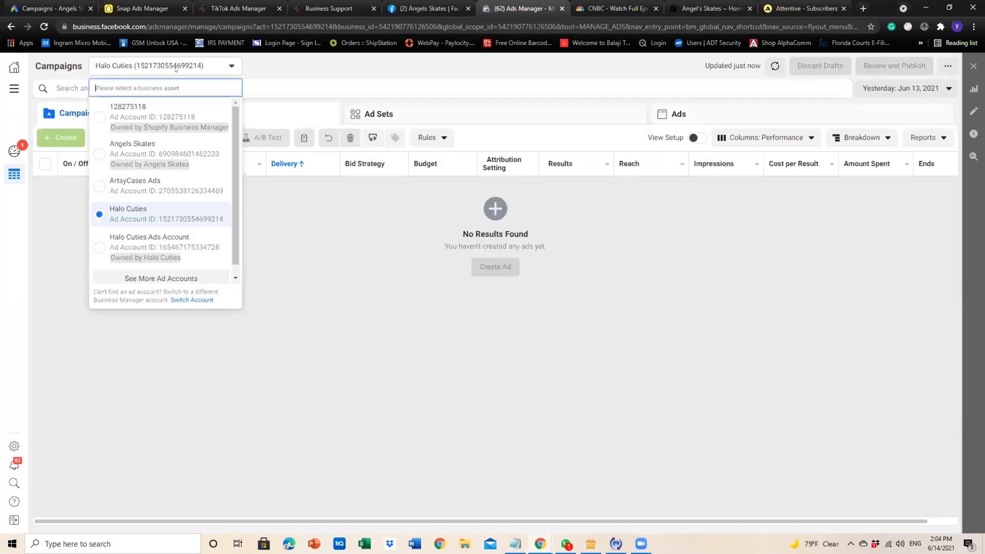
{"action": "left_click", "coordinate": [165, 149]}
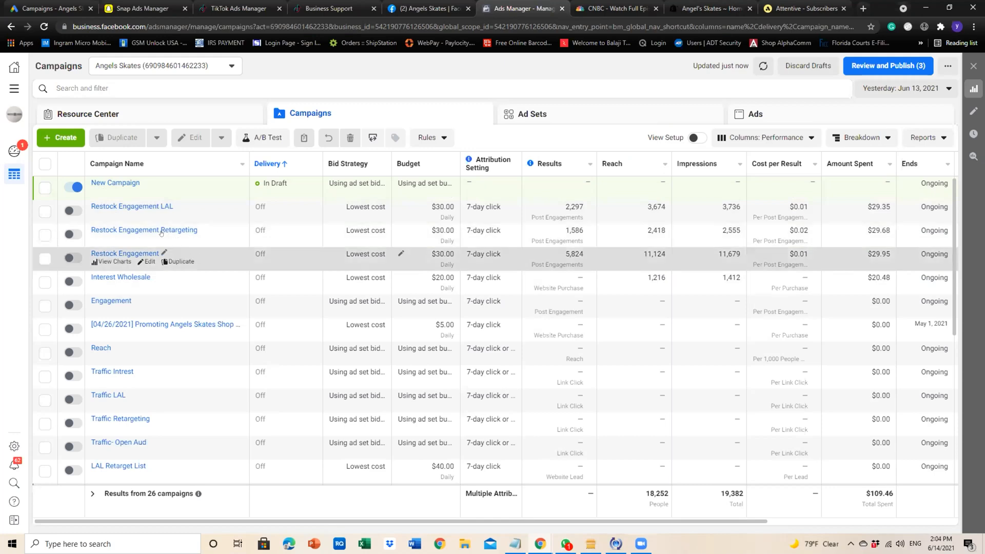
- Refresh the Angels Skates campaign list and discard all unpublished drafts
{"action": "left_click", "coordinate": [763, 66]}
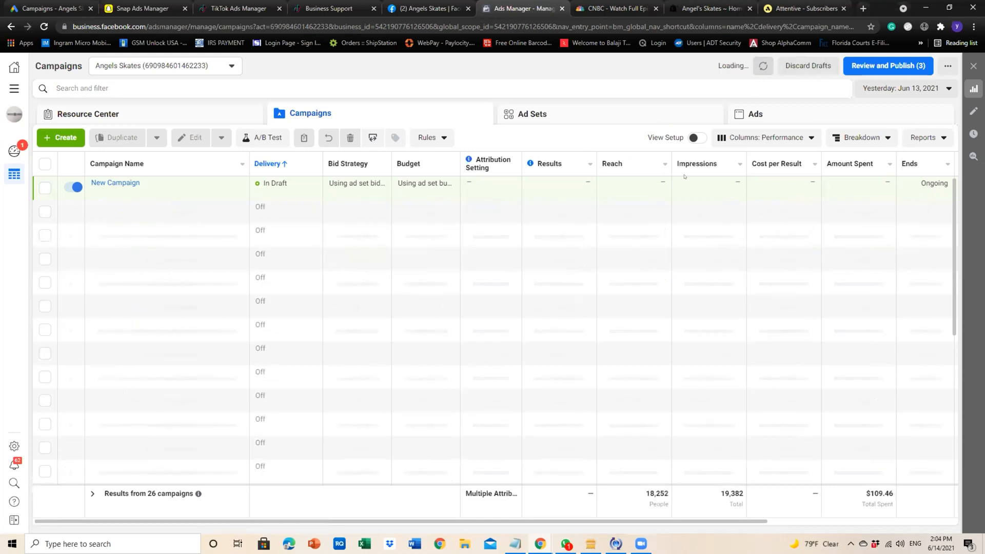
{"action": "left_click", "coordinate": [809, 65]}
{"action": "key", "text": "Return"}
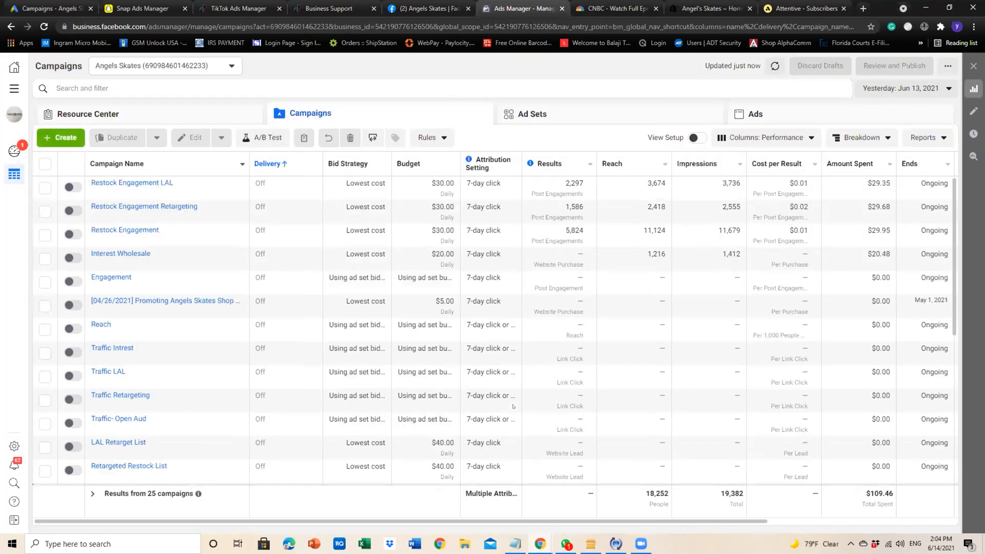
- Review the summary and ad list in the Angels Skates page's Ad Center, and open the page's shop management section
{"action": "left_click", "coordinate": [426, 8]}
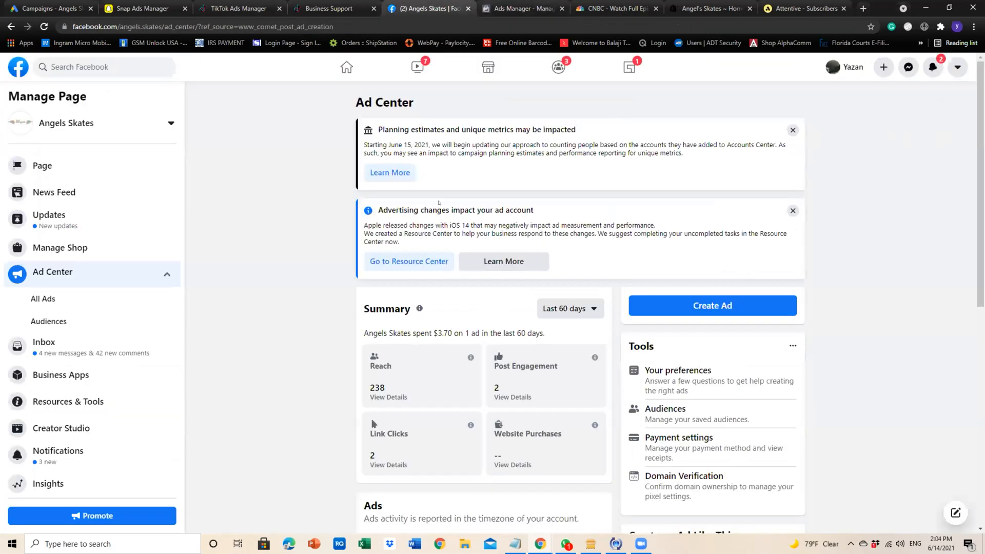
{"action": "scroll", "coordinate": [469, 298], "scroll_direction": "down", "scroll_amount": 2}
{"action": "scroll", "coordinate": [469, 299], "scroll_direction": "down", "scroll_amount": 6}
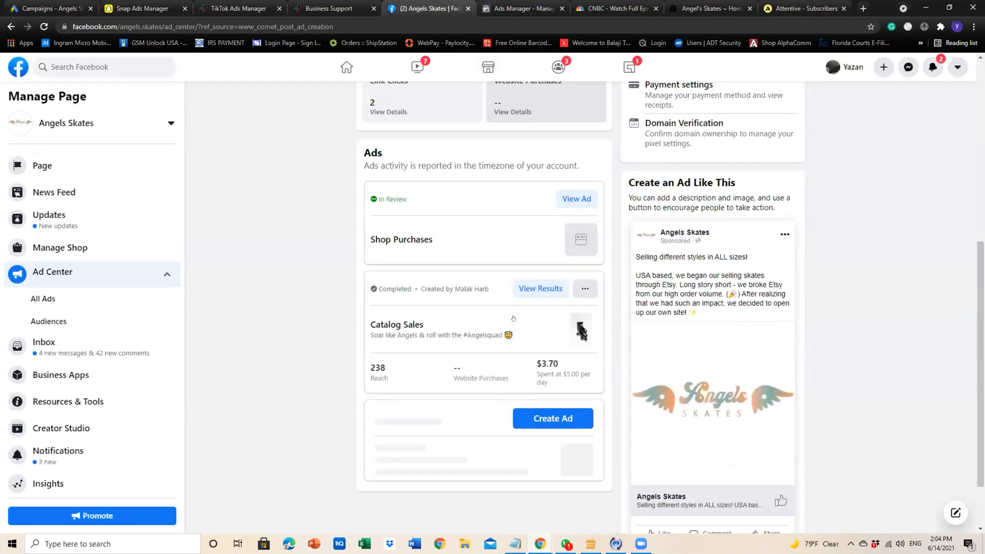
{"action": "scroll", "coordinate": [512, 324], "scroll_direction": "down", "scroll_amount": 1}
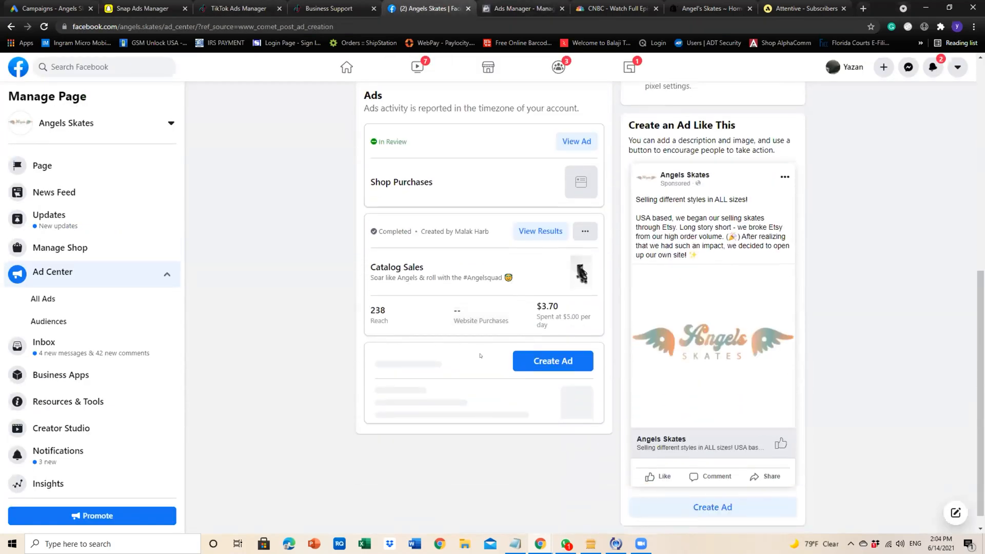
{"action": "scroll", "coordinate": [480, 356], "scroll_direction": "up", "scroll_amount": 8}
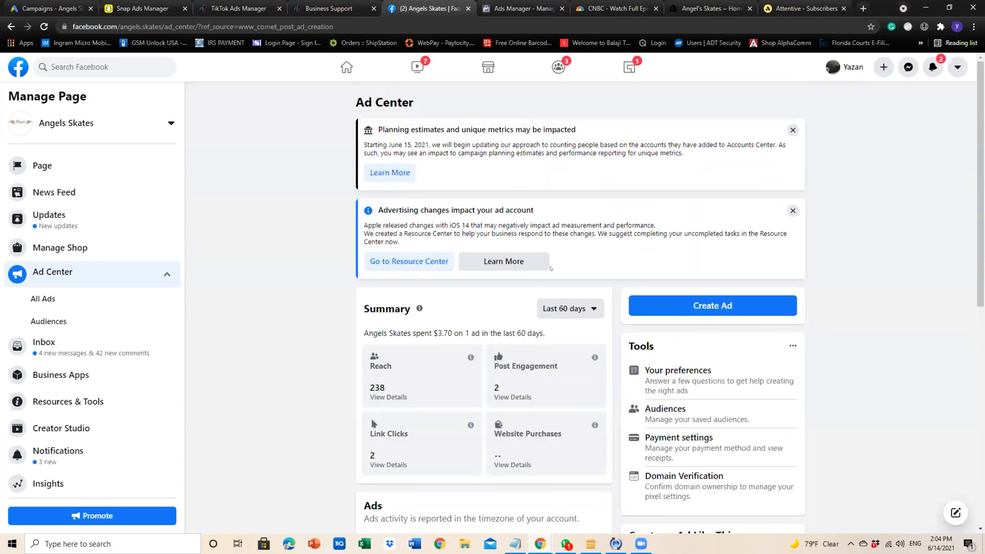
{"action": "scroll", "coordinate": [645, 217], "scroll_direction": "down", "scroll_amount": 7}
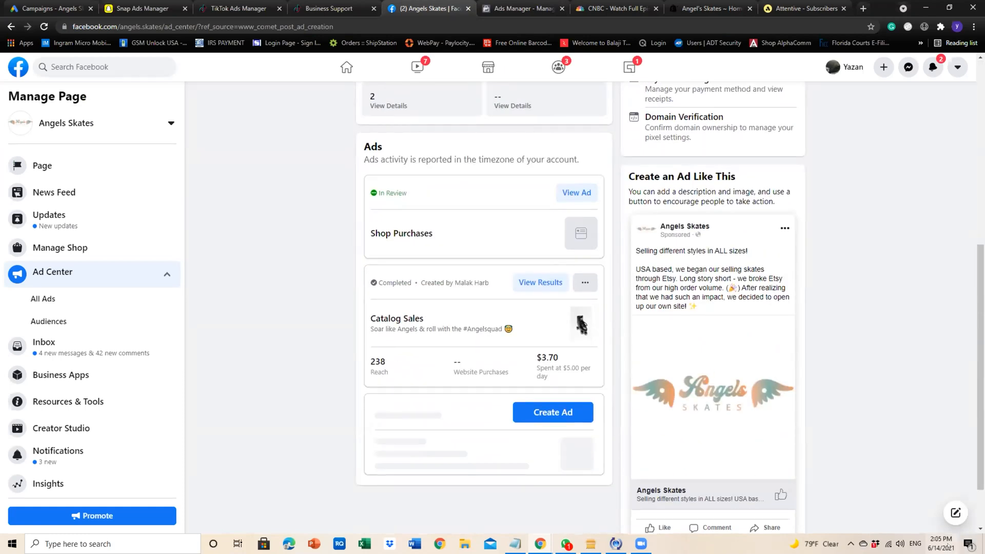
{"action": "scroll", "coordinate": [273, 383], "scroll_direction": "up", "scroll_amount": 7}
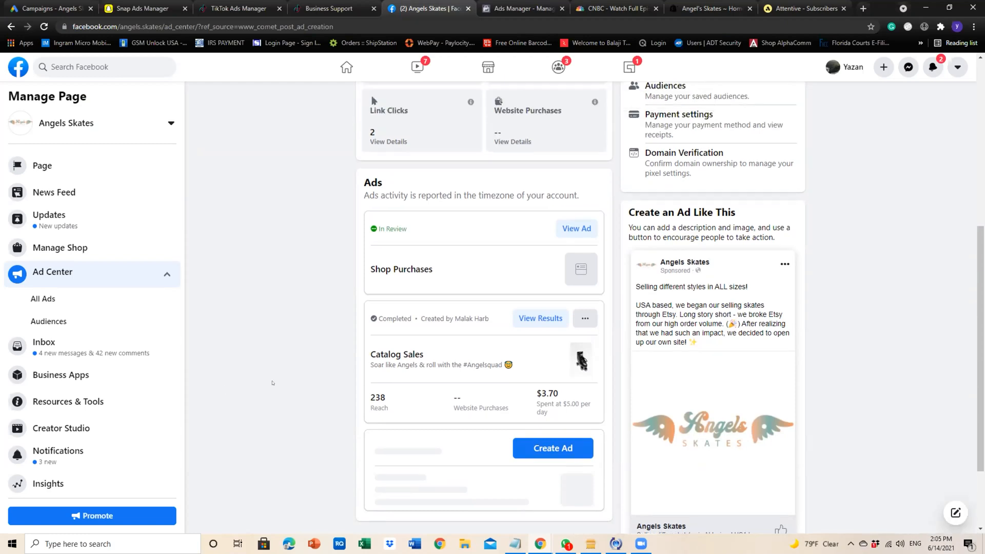
{"action": "scroll", "coordinate": [274, 374], "scroll_direction": "down", "scroll_amount": 2}
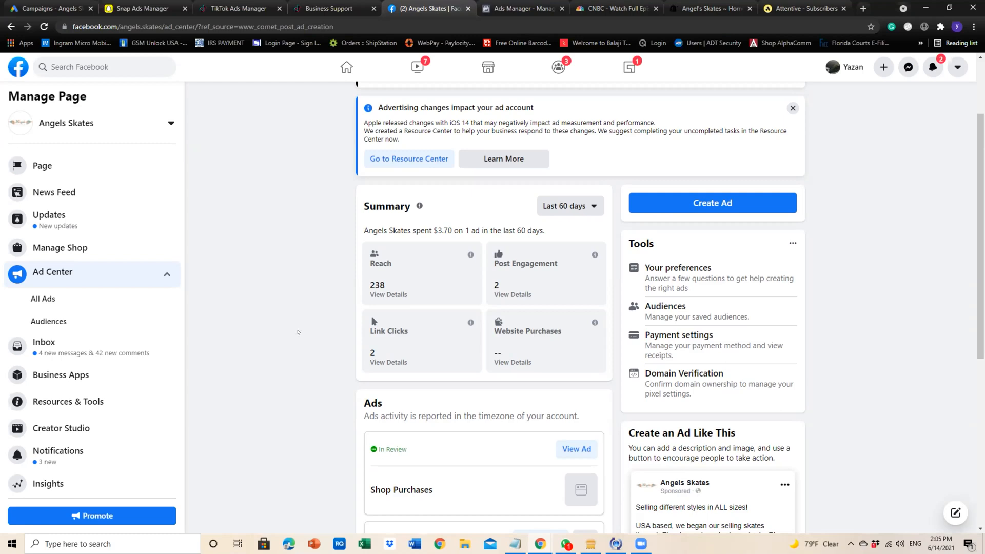
{"action": "scroll", "coordinate": [298, 332], "scroll_direction": "up", "scroll_amount": 1}
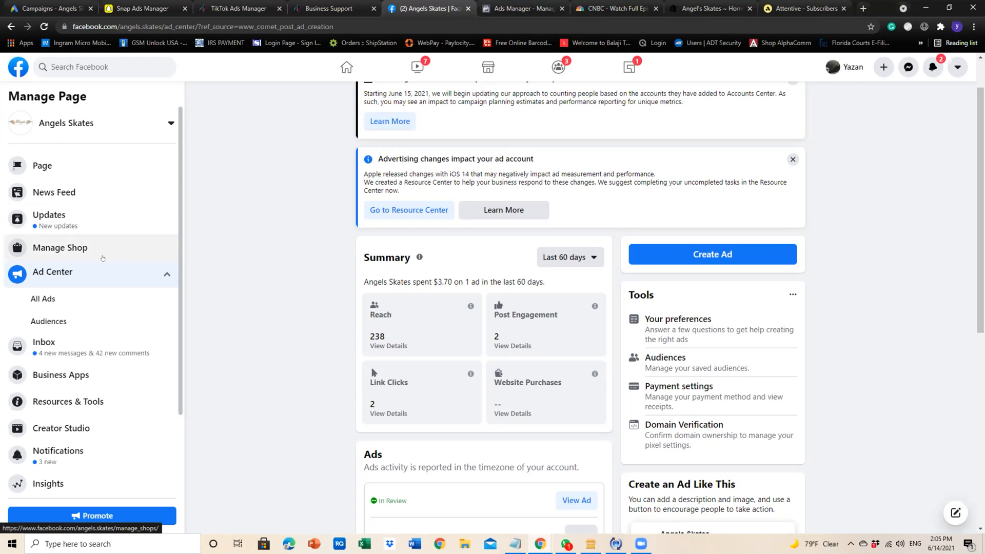
{"action": "left_click", "coordinate": [103, 258]}
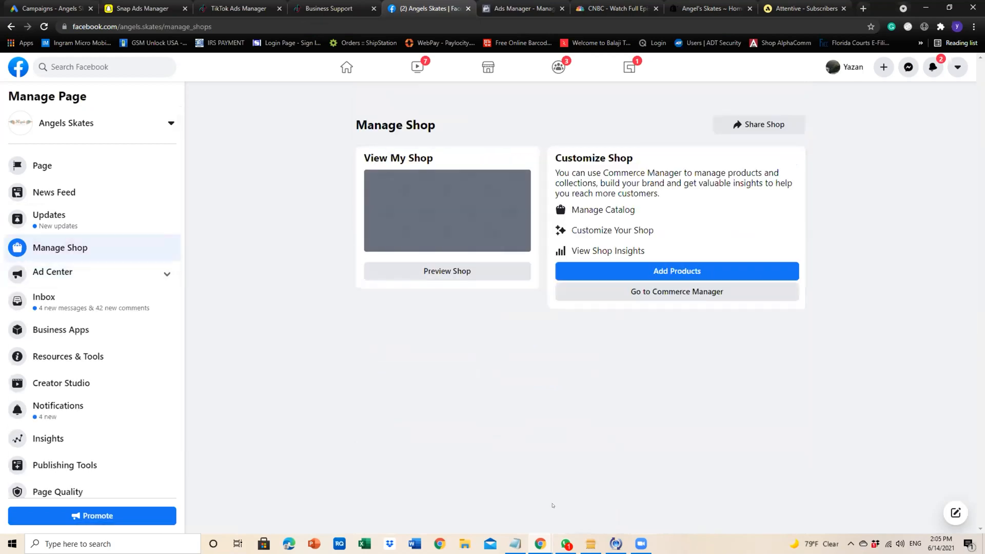
{"action": "left_click", "coordinate": [637, 547]}
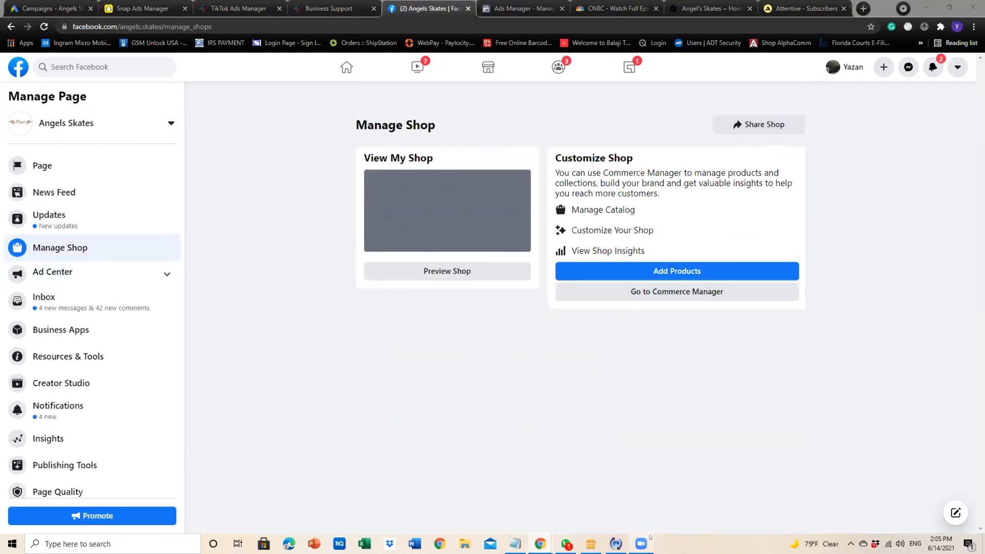